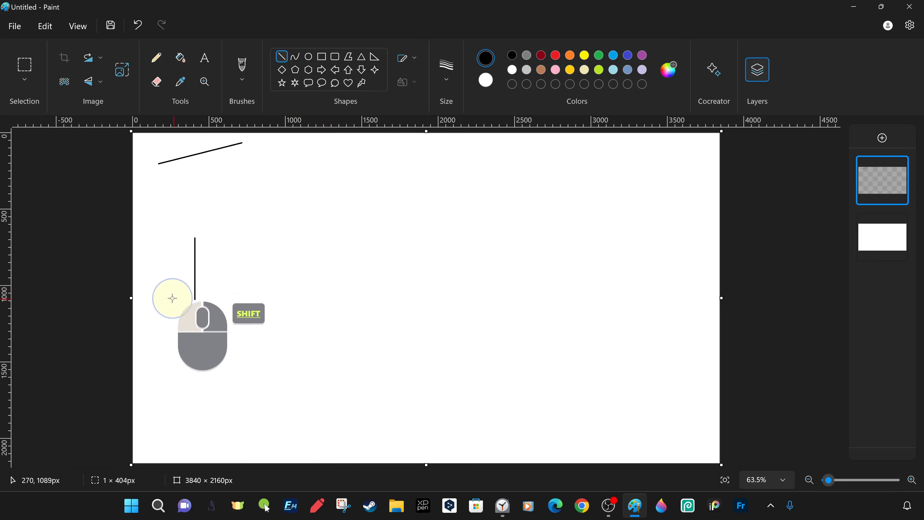
Draw a thick black horizontal line about 587 px long, with an indigo line and a turquoise line crossing below it.
drag(243, 236, 207, 175)
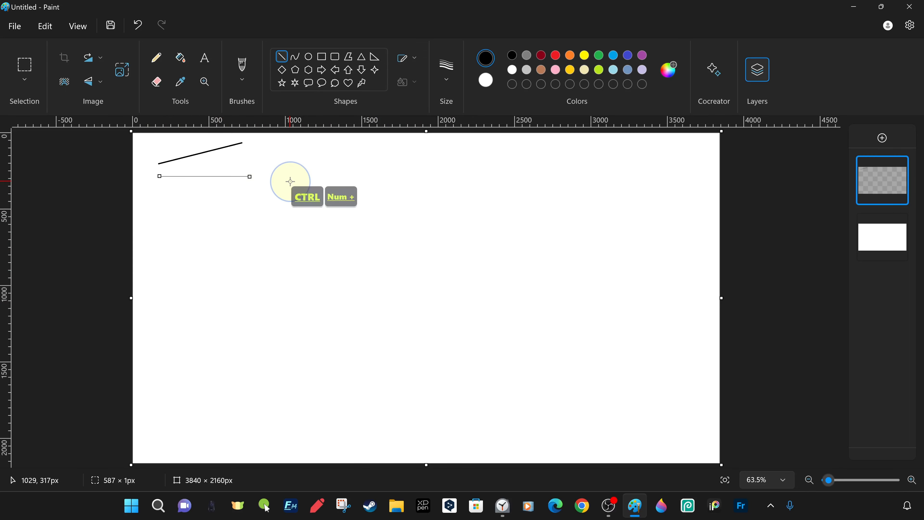
mouse_move(155, 195)
mouse_down()
mouse_move(252, 194)
mouse_move(216, 270)
mouse_move(239, 229)
mouse_up()
click(627, 55)
drag(141, 242, 235, 196)
drag(145, 268, 154, 231)
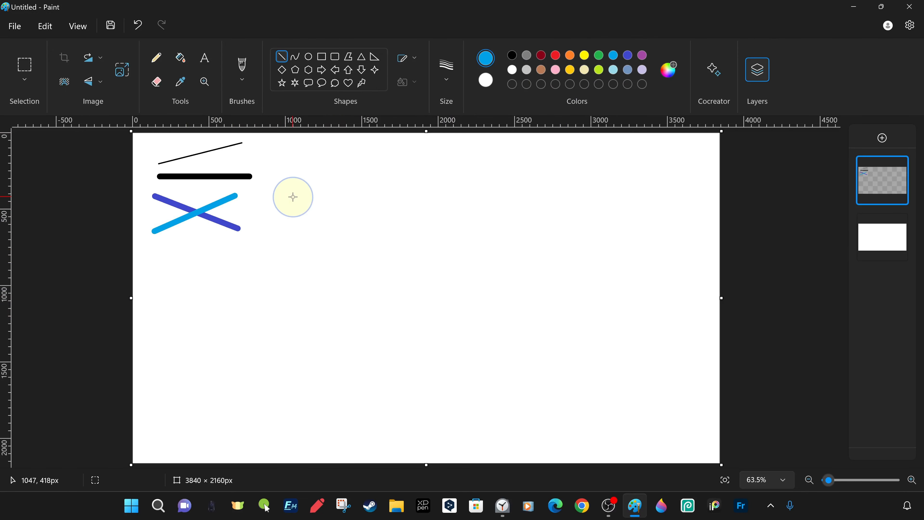
Draw a black horizontal line about 689 px long below the crossed lines and thicken it.
click(204, 81)
click(157, 265)
click(157, 264)
click(284, 58)
click(512, 55)
drag(40, 319, 206, 319)
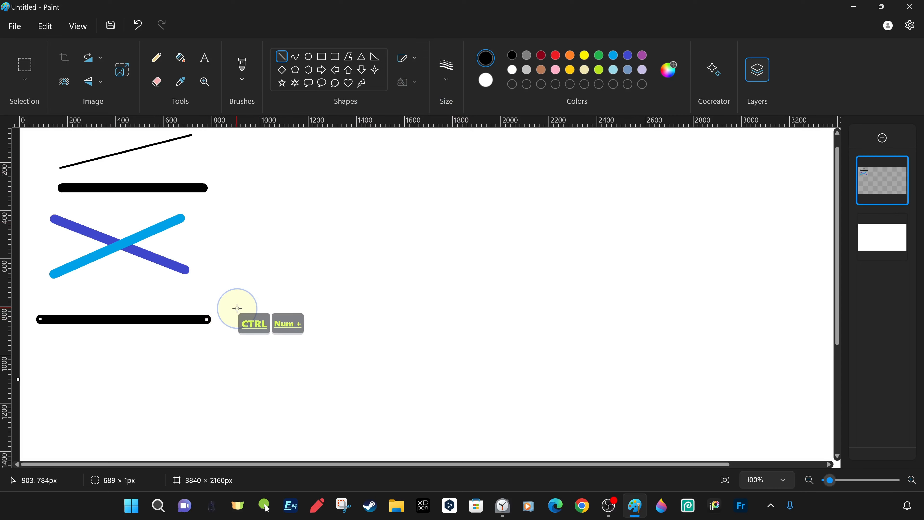
key(ctrl+KP_Add)
key(ctrl+KP_Add)
key(ctrl+KP_Add)
key(ctrl+KP_Add)
key(ctrl+KP_Add)
key(ctrl+KP_Add)
key(ctrl+KP_Add)
key(ctrl+KP_Add)
key(ctrl+KP_Add)
key(ctrl+KP_Add)
click(407, 59)
click(256, 316)
key(ctrl+z)
Draw two more black horizontal lines below, one with a crayon outline about 687 px long and one with a marker outline.
drag(42, 352, 207, 351)
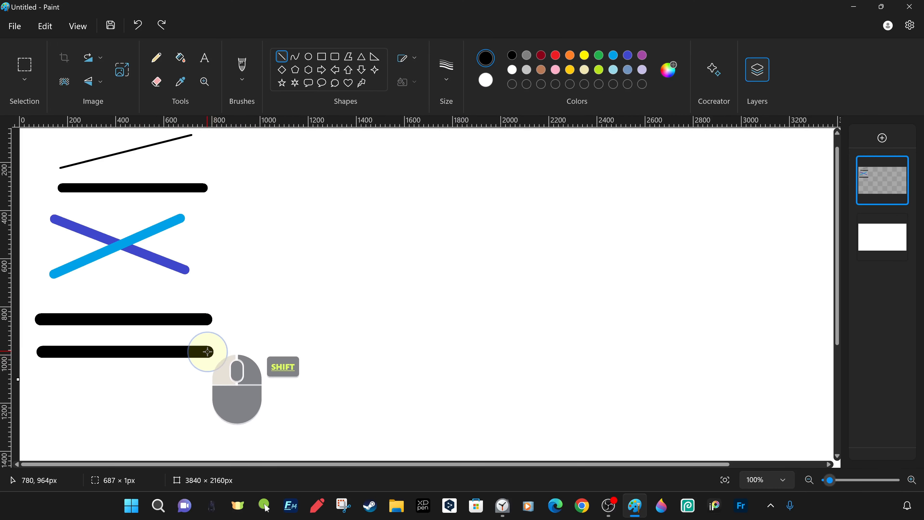
click(407, 59)
click(372, 143)
scroll(45, 339, down, 1)
drag(41, 338, 210, 338)
click(406, 59)
click(441, 172)
drag(116, 338, 129, 192)
Draw a black horizontal line with an oil outline and, below it, one about 668 px long with a natural pencil outline.
drag(39, 362, 206, 362)
click(404, 61)
click(418, 198)
right_click(244, 343)
drag(75, 406, 193, 152)
drag(41, 392, 202, 392)
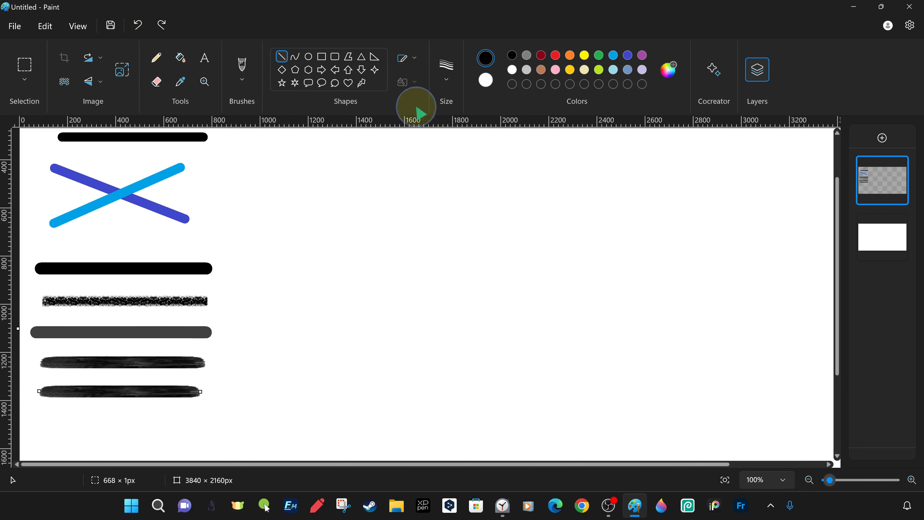
click(406, 59)
click(422, 225)
drag(110, 393, 107, 397)
Draw a final horizontal line about 666 px long with a watercolor outline under the natural pencil line.
drag(41, 428, 201, 428)
click(405, 59)
click(422, 253)
mouse_move(122, 430)
mouse_down()
mouse_move(123, 207)
mouse_move(114, 433)
mouse_up()
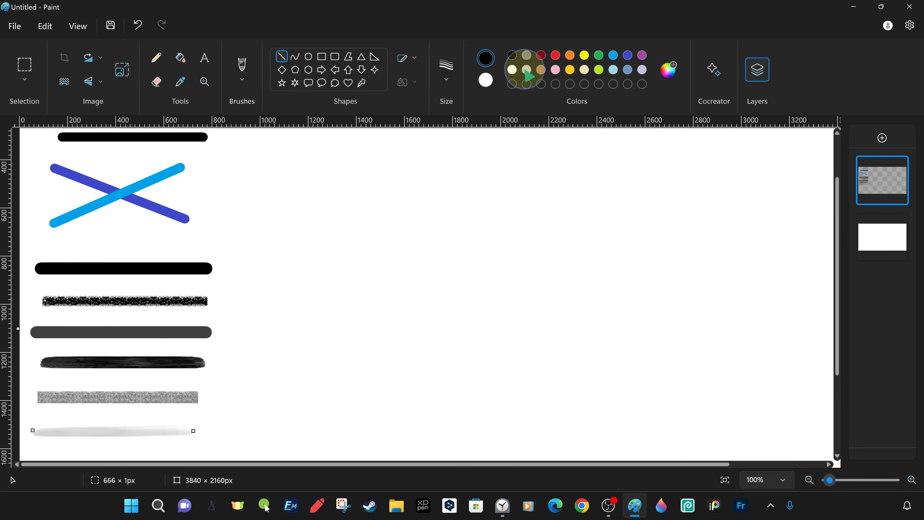
Draw a thick black curve about 760 px wide beside the straight lines and bend it into an S-wave.
scroll(274, 358, up, 2)
click(295, 56)
mouse_move(258, 206)
mouse_down()
mouse_move(296, 296)
mouse_move(479, 161)
mouse_move(451, 207)
mouse_up()
drag(368, 210, 378, 234)
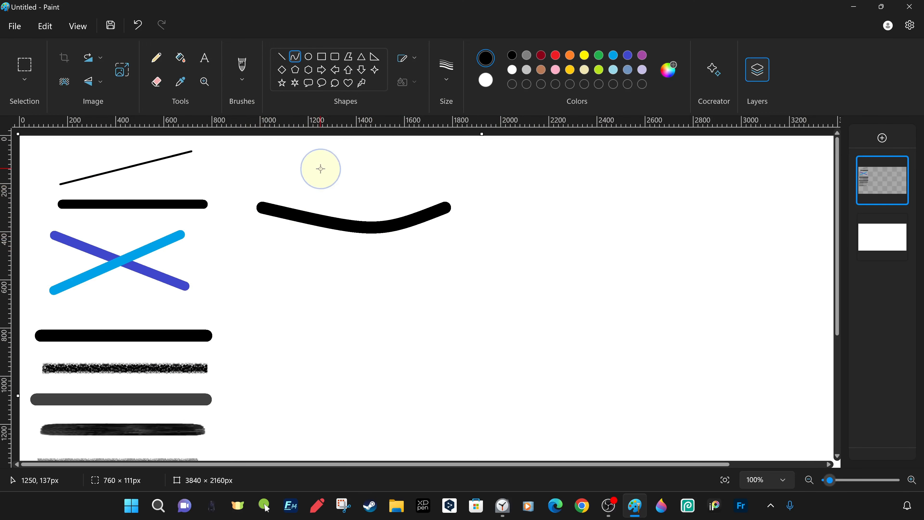
drag(320, 168, 360, 166)
click(139, 25)
Draw a second S-curve below the first, make it thinner and light blue, and resize it to about 788 × 342 px.
mouse_move(254, 266)
mouse_down()
mouse_move(450, 266)
mouse_move(423, 186)
mouse_move(364, 192)
mouse_up()
drag(470, 234, 467, 322)
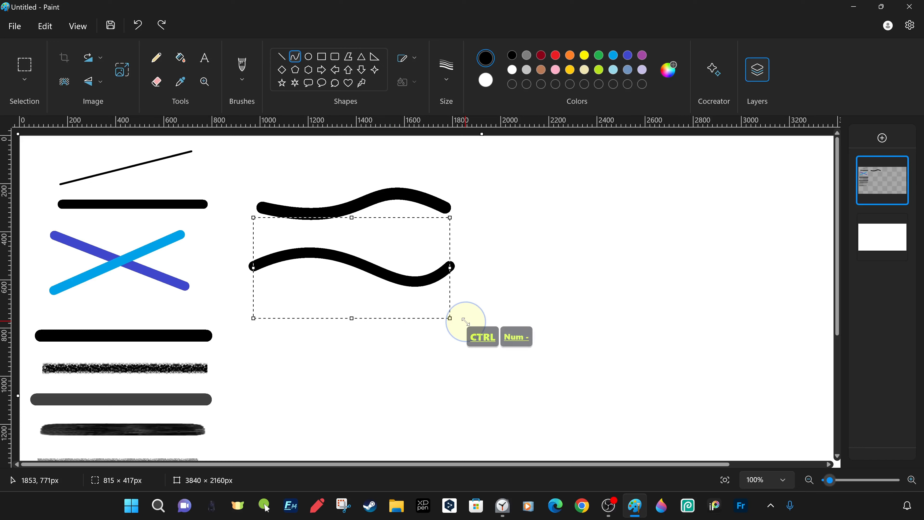
drag(451, 217, 467, 229)
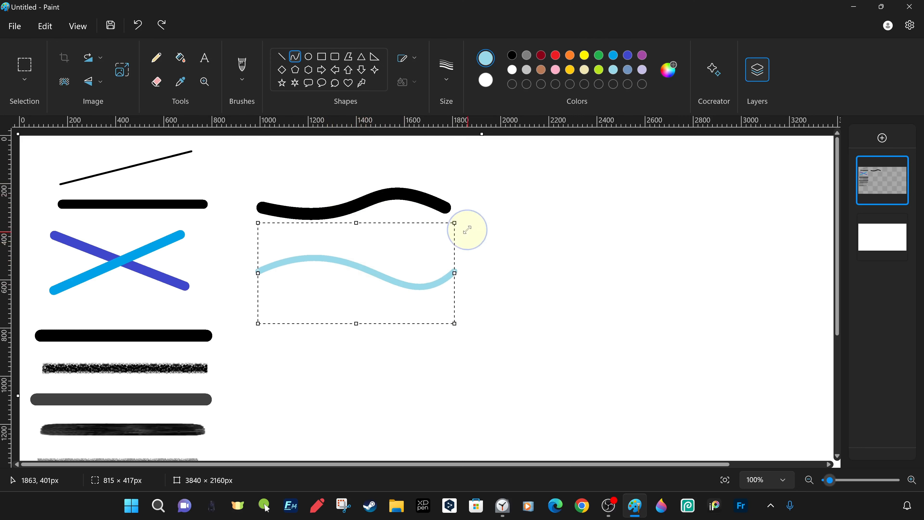
mouse_move(259, 222)
mouse_down()
mouse_move(359, 283)
mouse_move(264, 214)
mouse_up()
drag(402, 324, 417, 296)
drag(415, 256, 448, 272)
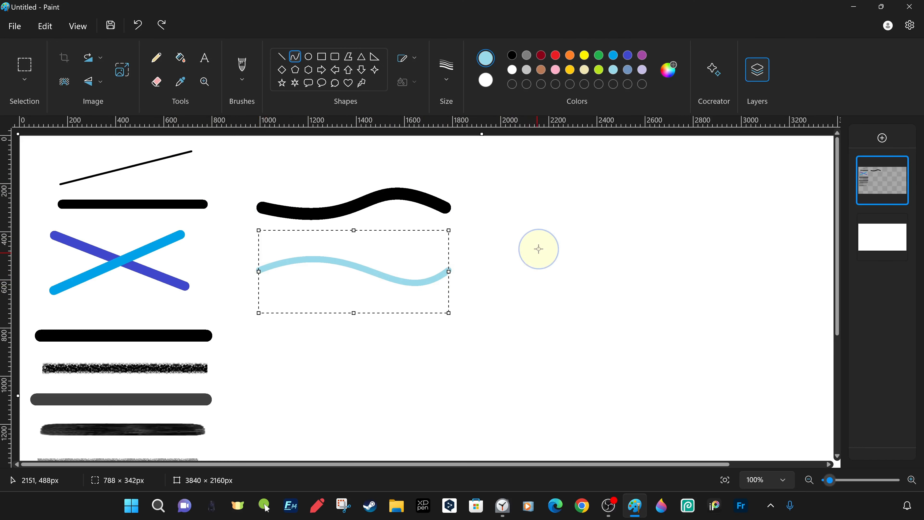
click(138, 25)
click(161, 25)
Draw a third S-curve below the light-blue one with an 8 px outline thickened further, and colour it black.
click(446, 70)
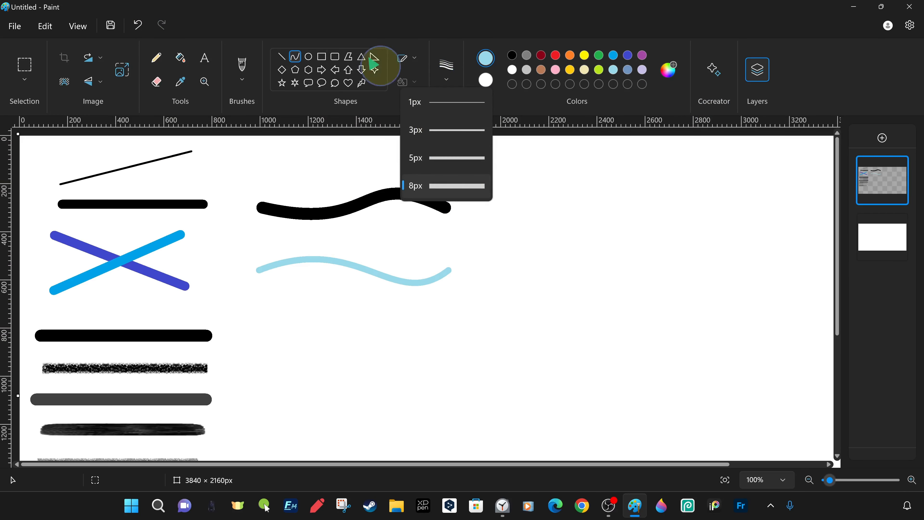
click(382, 64)
mouse_move(254, 339)
mouse_down()
mouse_move(448, 331)
mouse_move(368, 306)
mouse_up()
click(447, 70)
click(461, 101)
click(447, 70)
click(465, 187)
key(ctrl+KP_Add)
drag(312, 342, 327, 376)
click(512, 54)
Draw an S-curve about 837 × 229 px with a crayon outline below the thick black one.
scroll(246, 290, down, 3)
drag(245, 290, 454, 291)
drag(399, 292, 399, 262)
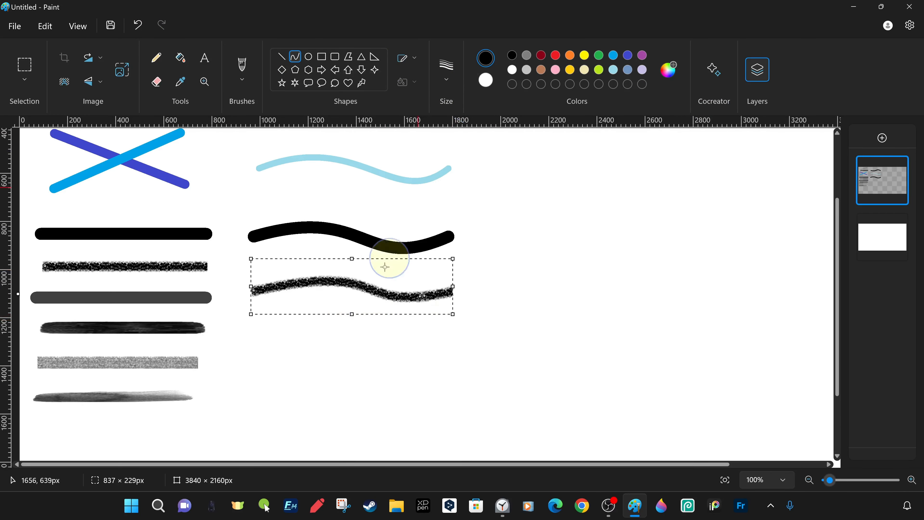
drag(366, 293, 365, 287)
Draw an S-curve below the crayon curve and give it a marker outline.
drag(241, 338, 446, 337)
mouse_move(363, 337)
mouse_down()
mouse_move(364, 290)
mouse_move(345, 281)
mouse_up()
click(407, 58)
click(453, 175)
mouse_move(371, 322)
mouse_down()
mouse_move(364, 368)
mouse_move(376, 306)
mouse_move(371, 326)
mouse_up()
drag(463, 318, 450, 318)
Draw an S-curve below the marker curve and give it an oil outline.
drag(252, 378, 459, 378)
drag(368, 377, 370, 315)
mouse_move(364, 355)
mouse_down()
mouse_move(354, 391)
mouse_move(354, 256)
mouse_move(358, 346)
mouse_up()
click(407, 59)
click(433, 199)
Draw an S-curve about 847 × 395 px below the oil curve and give it a natural pencil outline.
drag(263, 417, 465, 418)
drag(368, 418, 369, 355)
mouse_move(364, 397)
mouse_down()
mouse_move(364, 449)
mouse_move(373, 170)
mouse_move(366, 415)
mouse_up()
click(407, 58)
click(433, 224)
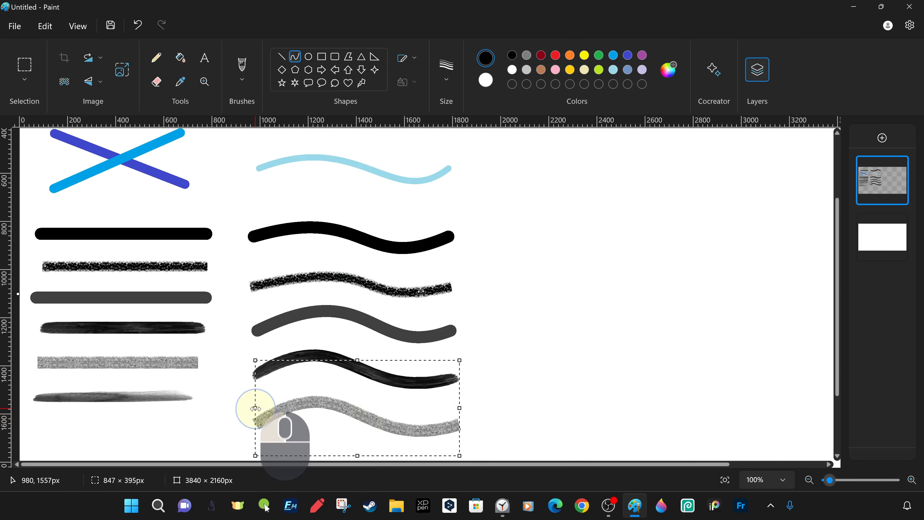
Draw another S-curve about 831 × 466 px in the empty area beside the column of curves.
click(510, 250)
scroll(510, 250, down, 1)
scroll(521, 244, up, 1)
drag(531, 224, 729, 224)
mouse_move(557, 222)
mouse_down()
mouse_move(551, 188)
mouse_move(616, 163)
mouse_up()
drag(693, 213, 659, 276)
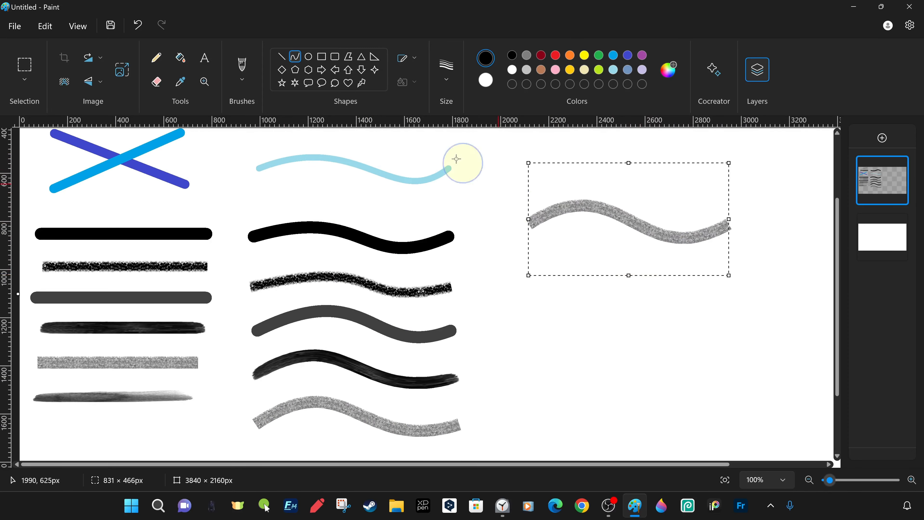
Give the new S-curve a watercolor outline and move it below the natural pencil curve.
click(407, 58)
click(434, 249)
mouse_move(654, 222)
mouse_down()
mouse_move(386, 246)
mouse_move(382, 454)
mouse_up()
scroll(419, 452, down, 2)
drag(355, 361, 355, 369)
click(518, 359)
Fit the whole canvas in view and add a new layer above the line samples.
scroll(518, 360, up, 3)
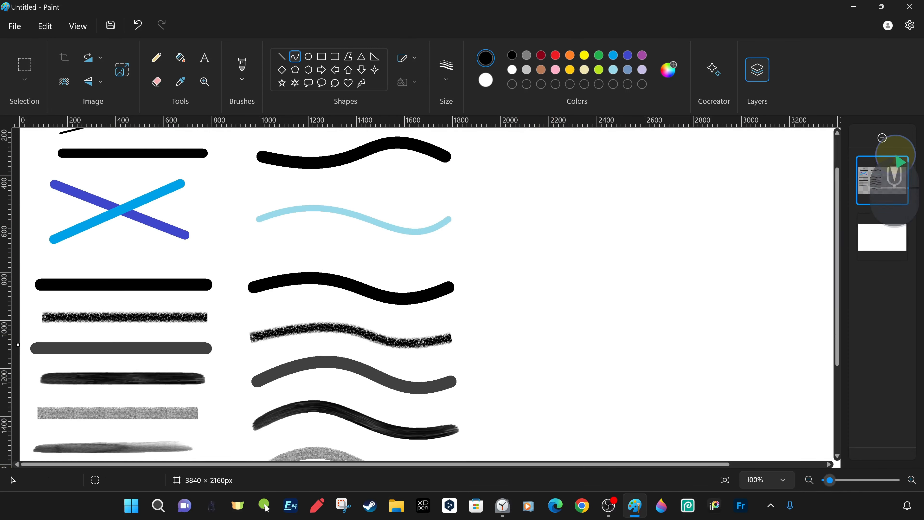
click(725, 480)
click(882, 138)
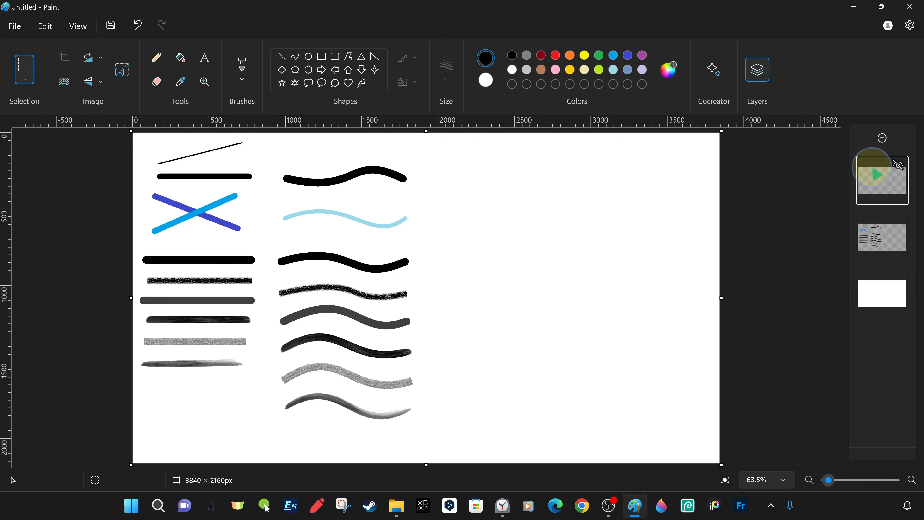
Draw a flat, unfilled ellipse near the upper edge of the empty half of the canvas.
click(309, 57)
click(414, 82)
click(364, 105)
drag(503, 172, 626, 189)
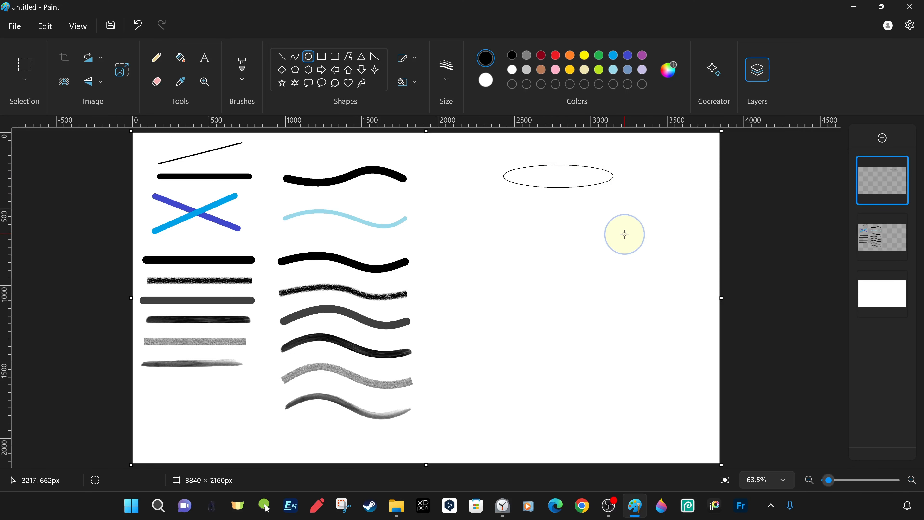
drag(536, 199, 529, 201)
Try to build an aligned base ellipse by drawing a tall 720 × 1656 px ellipse under the flat one and shrinking it.
drag(517, 233, 581, 165)
drag(478, 294, 500, 296)
drag(619, 295, 613, 289)
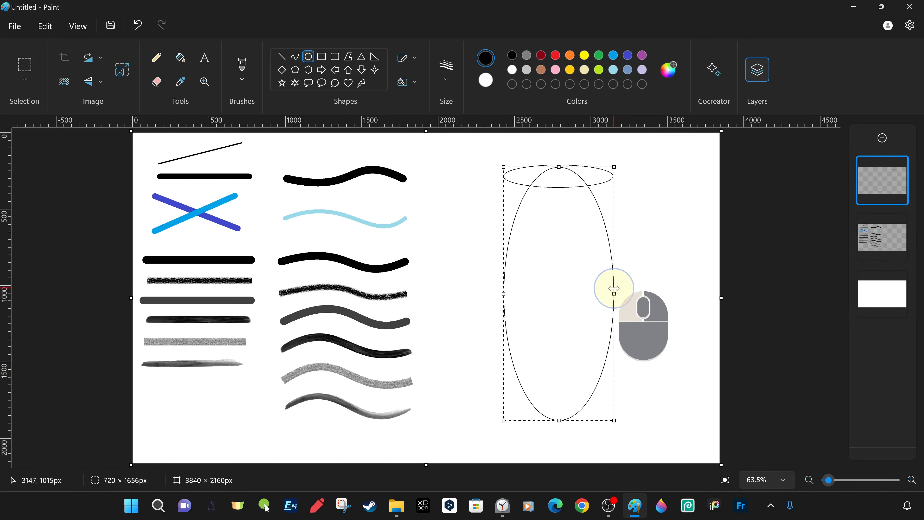
drag(559, 166, 576, 412)
drag(505, 413, 523, 416)
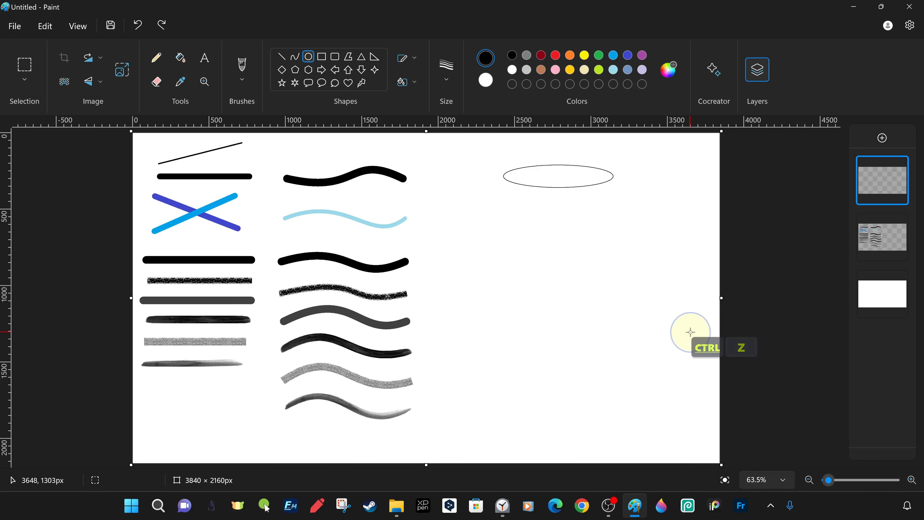
Draw a vertical guide line about 1587 px long in the empty half of the canvas.
drag(566, 411, 566, 410)
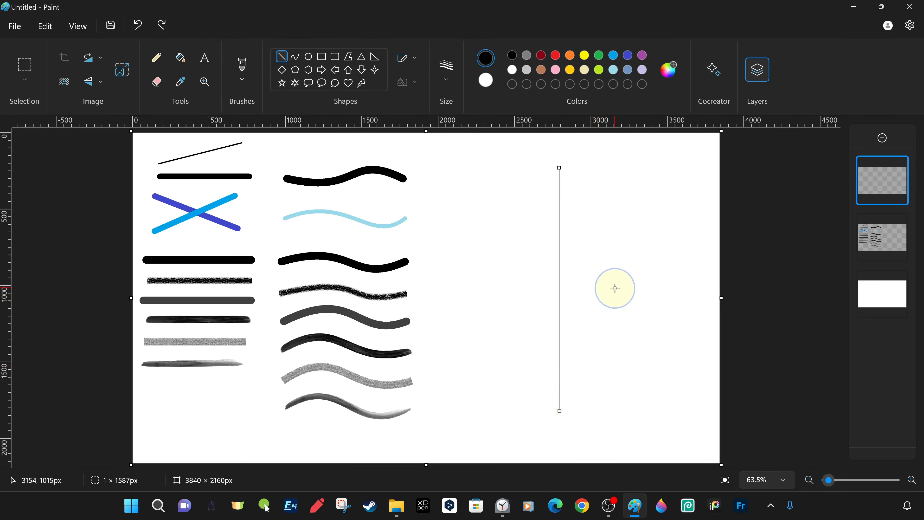
scroll(620, 199, up, 5)
key(ctrl+z)
Draw a flat, unfilled ellipse centred on the guide line, its upper edge meeting the line's upper end.
click(309, 56)
drag(238, 212, 543, 293)
drag(491, 269, 486, 289)
scroll(486, 290, up, 4)
click(648, 318)
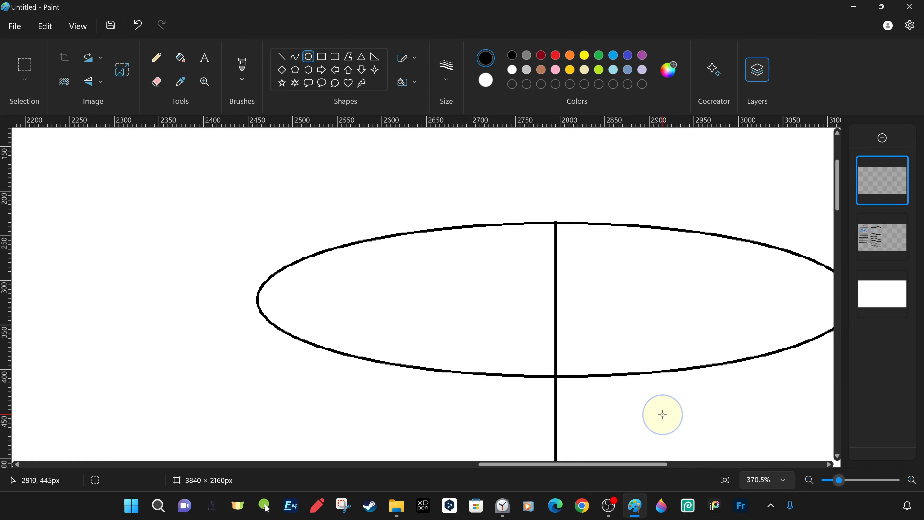
Draw a smaller flat ellipse centred on the lower end of the guide line.
scroll(663, 414, down, 5)
scroll(557, 421, up, 4)
drag(322, 230, 492, 259)
scroll(702, 362, up, 5)
scroll(746, 453, down, 3)
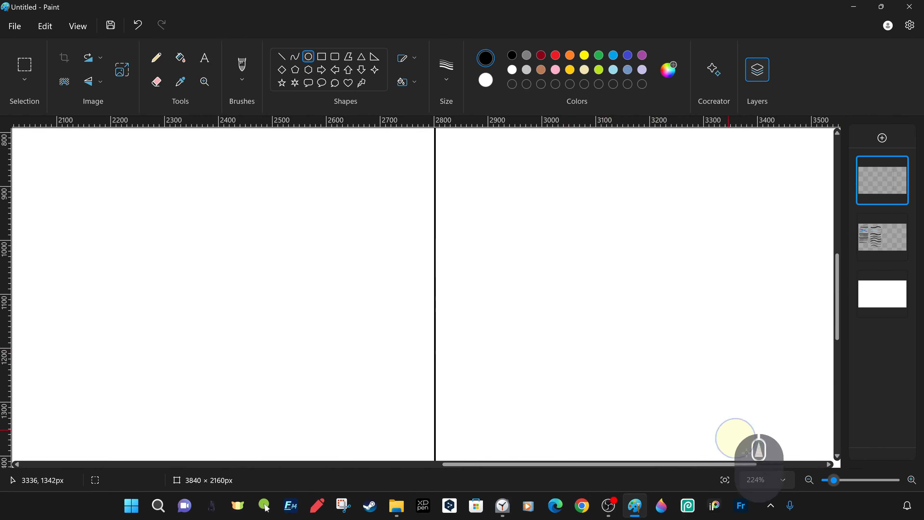
Draw a second upper ellipse about 685 × 172 px, centred on the guide line slightly below and wider than the first.
scroll(746, 453, down, 5)
scroll(565, 191, up, 6)
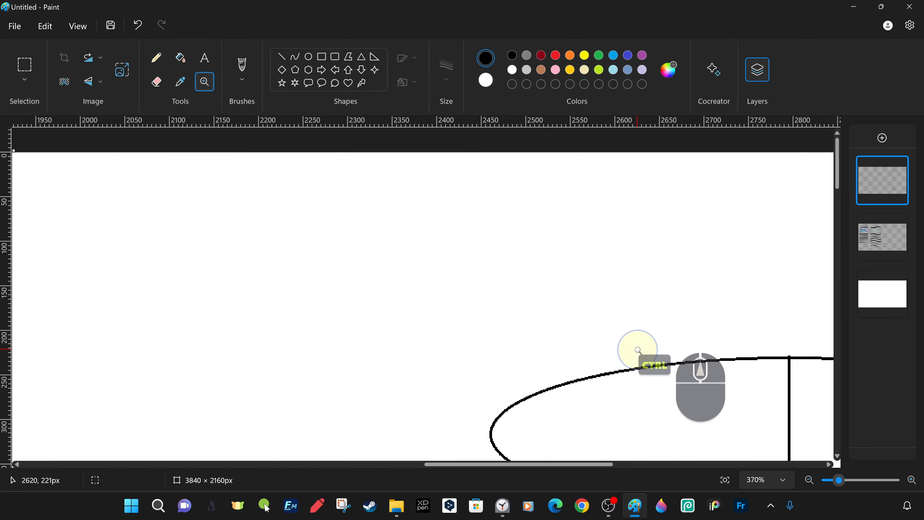
click(309, 56)
mouse_move(150, 161)
mouse_down()
mouse_move(761, 310)
mouse_move(753, 306)
mouse_up()
drag(594, 243, 607, 256)
drag(765, 247, 757, 247)
drag(164, 247, 171, 246)
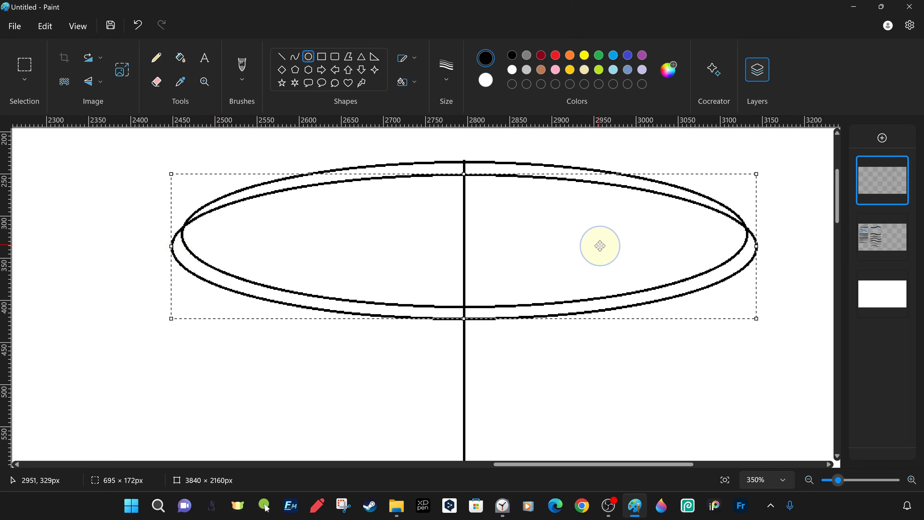
mouse_move(465, 273)
mouse_down()
mouse_move(465, 264)
mouse_move(465, 275)
mouse_up()
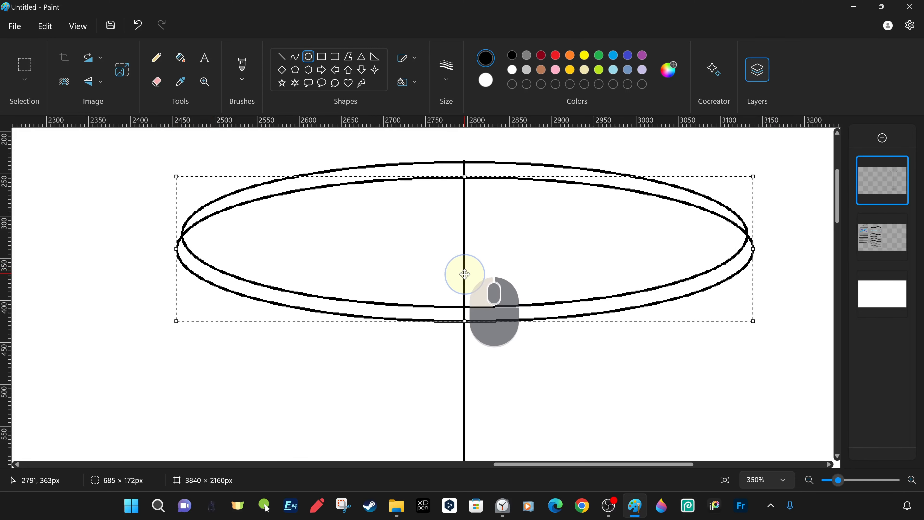
scroll(510, 352, up, 1)
scroll(644, 310, up, 1)
scroll(675, 367, down, 3)
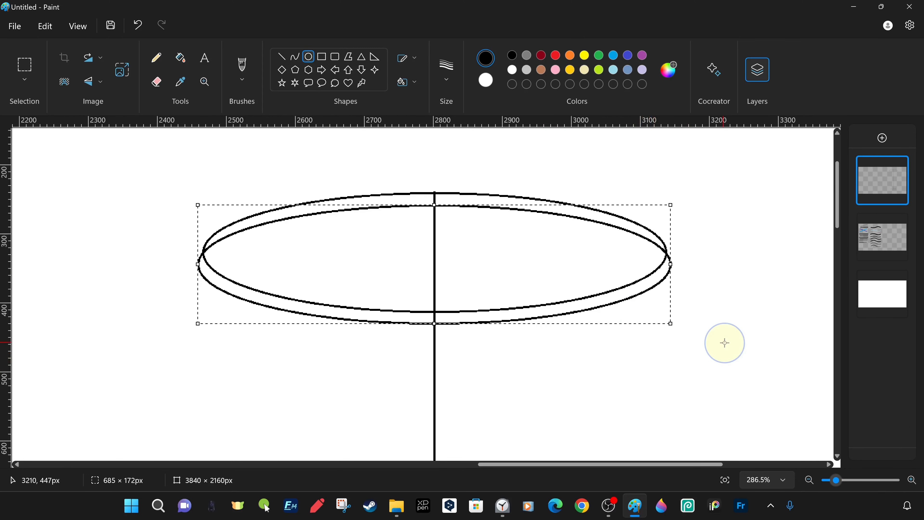
scroll(687, 395, down, 5)
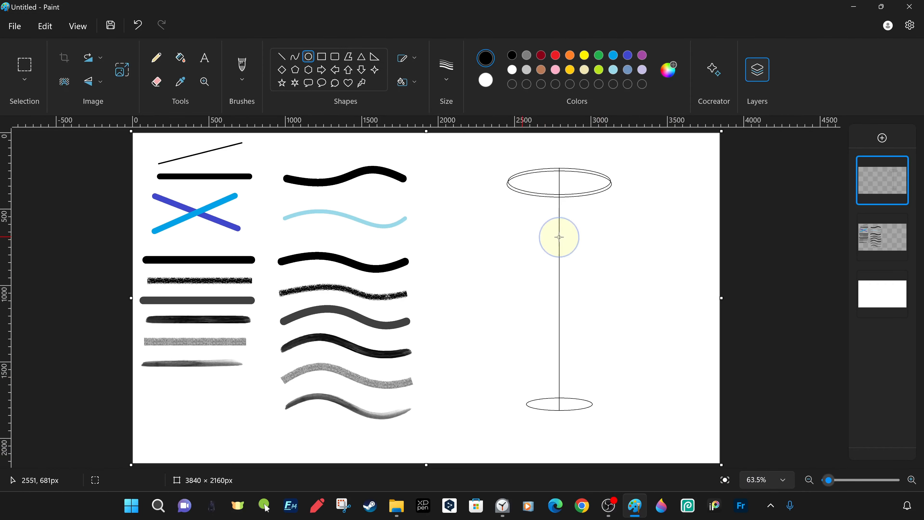
Draw a flat ellipse about 488 × 150 px centred on the guide line, below the two upper ellipses.
scroll(421, 315, up, 5)
drag(342, 371, 575, 416)
drag(501, 386, 493, 204)
drag(449, 227, 449, 254)
drag(494, 199, 489, 355)
scroll(730, 353, up, 3)
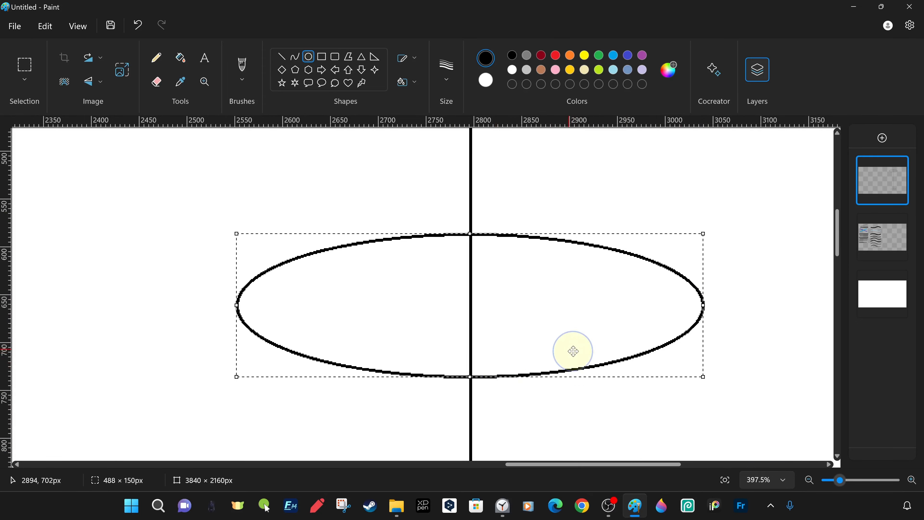
scroll(619, 394, up, 3)
click(725, 481)
drag(829, 480, 836, 481)
drag(567, 464, 673, 474)
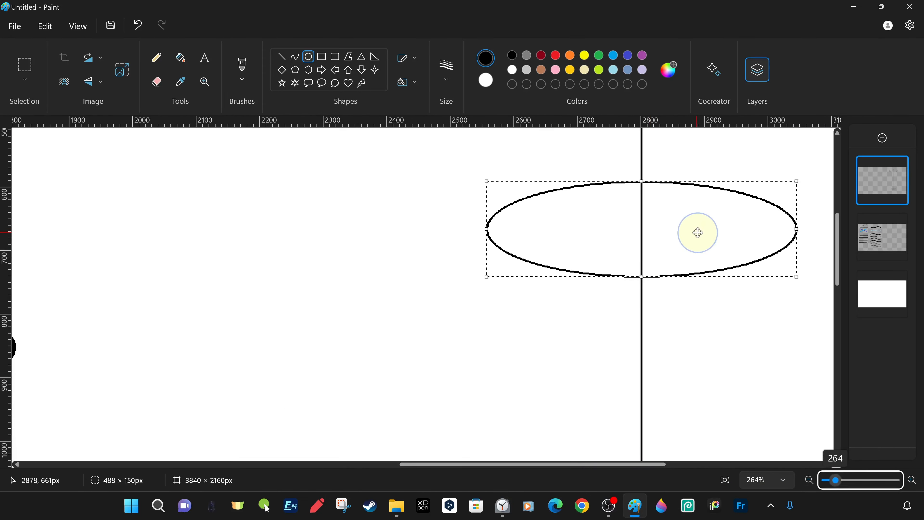
Nudge the new middle ellipse down along the guide line and flatten it slightly from its upper edge.
key(Down)
key(Down)
key(Down)
key(Down)
key(Down)
key(Down)
key(Down)
key(Down)
key(Down)
key(Down)
key(Down)
key(Down)
key(Down)
key(Down)
key(Down)
key(Down)
key(Down)
key(Down)
key(Down)
key(Down)
click(725, 481)
scroll(560, 235, up, 4)
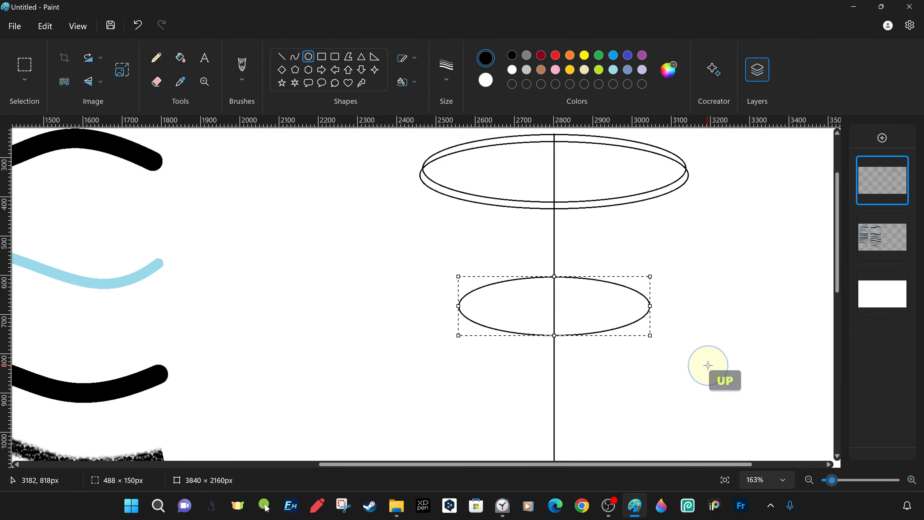
scroll(708, 448, down, 4)
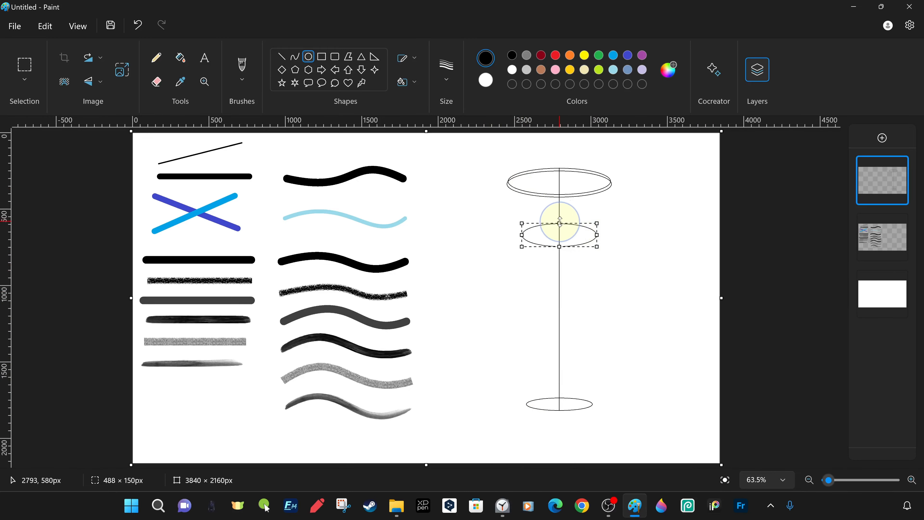
scroll(716, 333, up, 4)
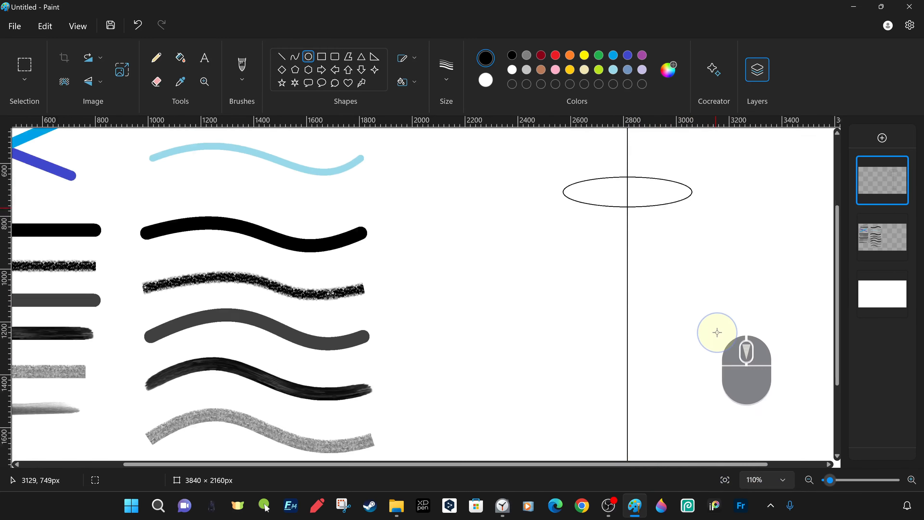
Draw a wide flat ellipse about 1098 × 144 px across the lower part of the guide line.
scroll(697, 349, down, 1)
drag(361, 394, 782, 448)
drag(572, 422, 586, 418)
drag(832, 480, 834, 480)
scroll(624, 457, down, 4)
scroll(624, 464, down, 4)
scroll(556, 380, up, 1)
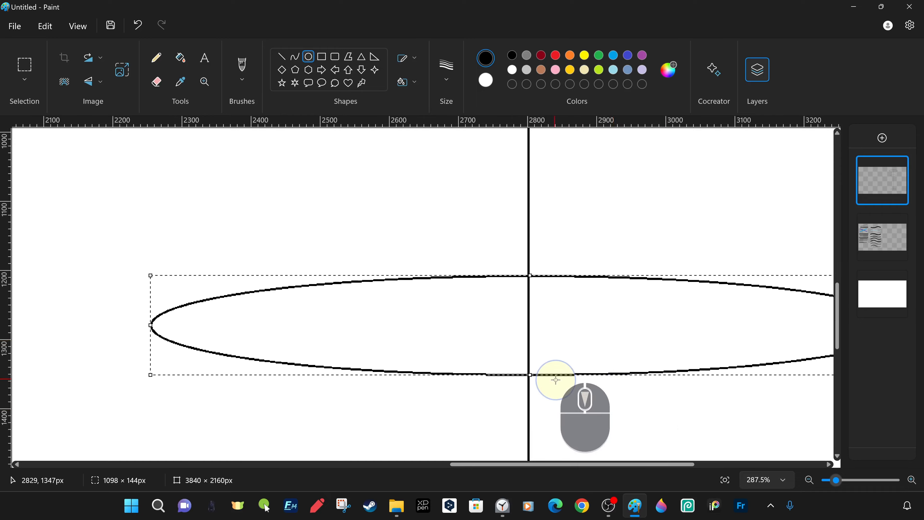
Reduce the wide ellipse to about 1027 × 110 px and centre it on the guide line.
click(729, 474)
drag(475, 315, 486, 323)
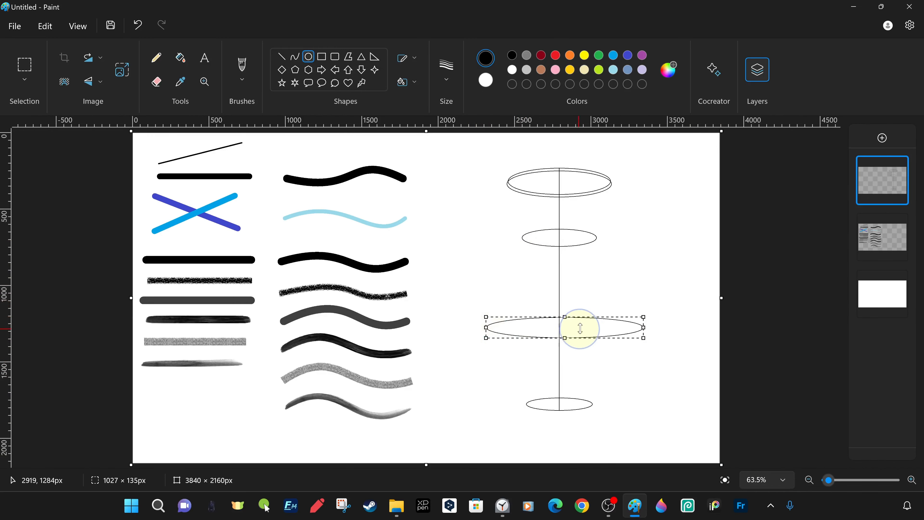
scroll(597, 335, up, 4)
drag(702, 371, 692, 371)
scroll(640, 371, up, 5)
scroll(691, 346, down, 2)
key(Right)
click(726, 474)
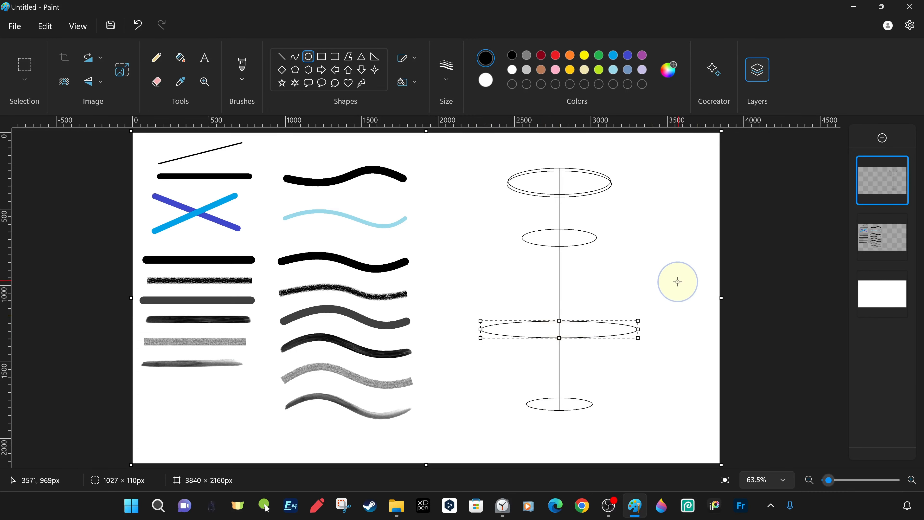
Duplicate the middle ellipse and place the copy slightly above the original, aligned on the guide line.
click(567, 235)
click(568, 235)
click(567, 234)
click(28, 61)
drag(667, 247, 275, 366)
drag(462, 334, 462, 308)
key(Up)
key(Up)
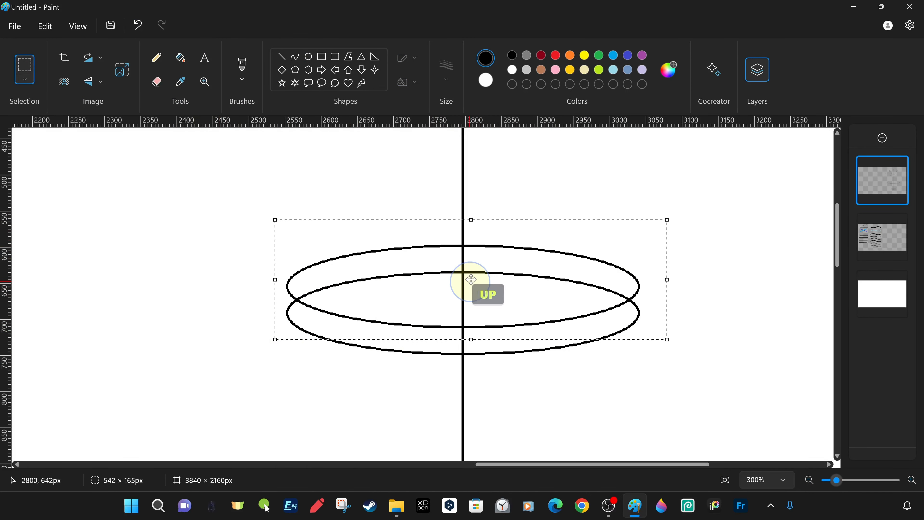
key(Up)
key(Up)
key(Up)
key(Up)
click(720, 299)
click(725, 479)
Try to add an enlarged copy of the middle ellipse above the middle pair.
click(204, 82)
click(660, 262)
click(24, 65)
drag(578, 250, 322, 342)
key(ctrl+c)
key(ctrl+v)
drag(262, 209, 579, 334)
drag(577, 253, 606, 236)
drag(451, 247, 451, 220)
mouse_move(440, 318)
mouse_down()
mouse_move(444, 351)
mouse_move(441, 322)
mouse_up()
key(Delete)
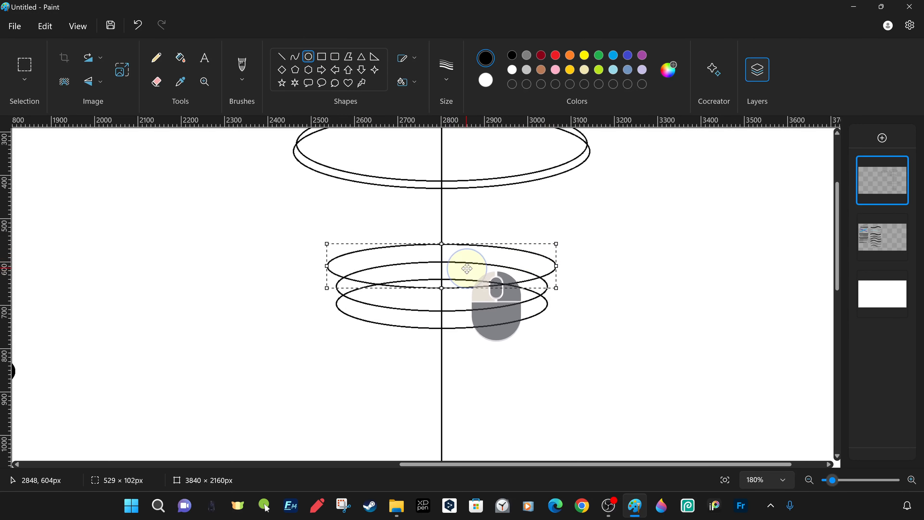
Draw a wider ellipse about 529 × 100 px centred on the guide line, with its upper edge just above the middle pair.
scroll(455, 257, up, 5)
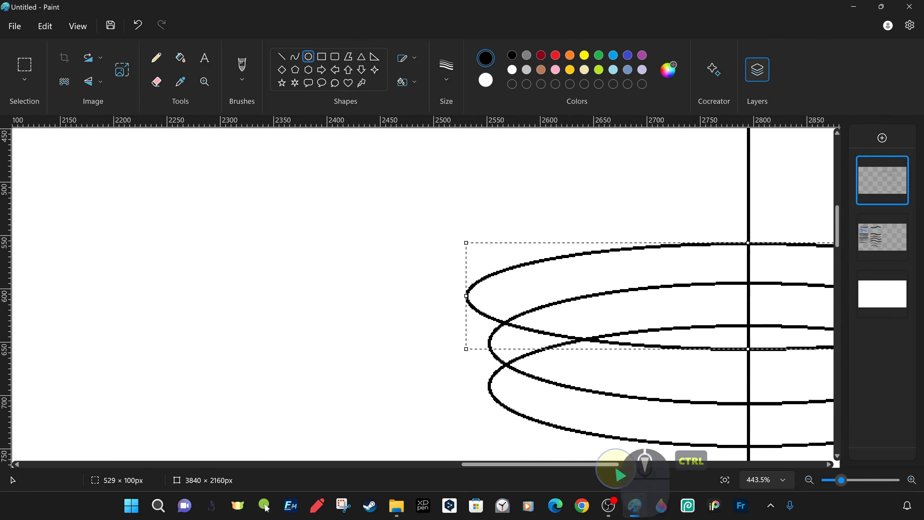
drag(615, 466, 668, 465)
drag(478, 298, 479, 324)
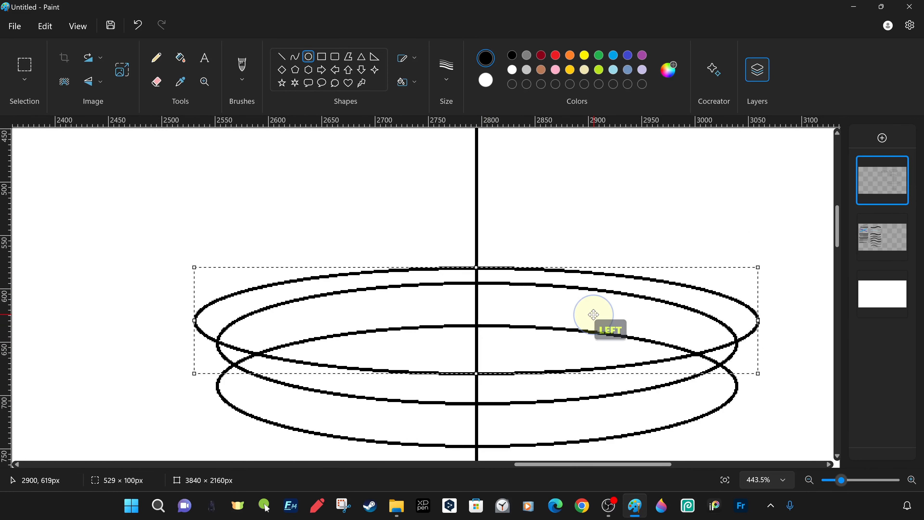
Copy the upper part of the middle group, flip the copy vertically and place it as a mirrored lower half.
scroll(252, 362, down, 3)
drag(780, 171, 155, 334)
key(ctrl+c)
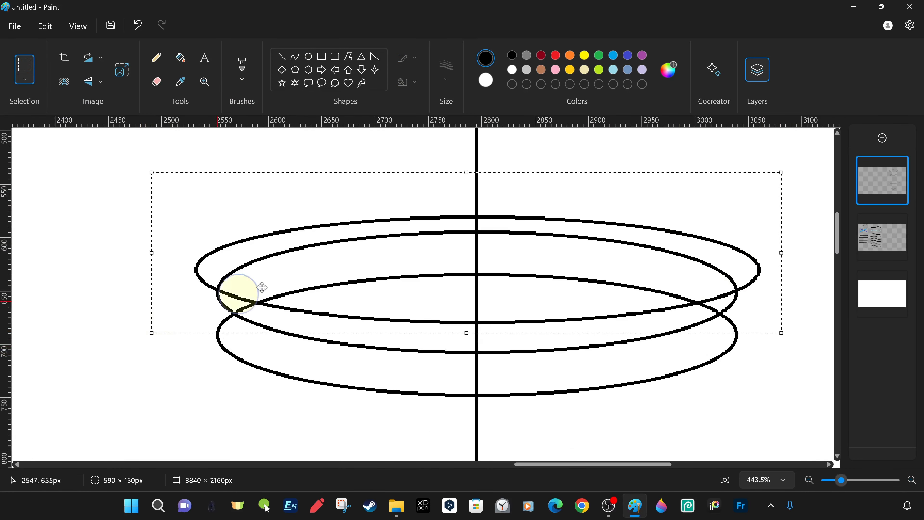
key(ctrl+v)
right_click(426, 205)
mouse_move(495, 377)
click(615, 381)
drag(557, 378, 466, 374)
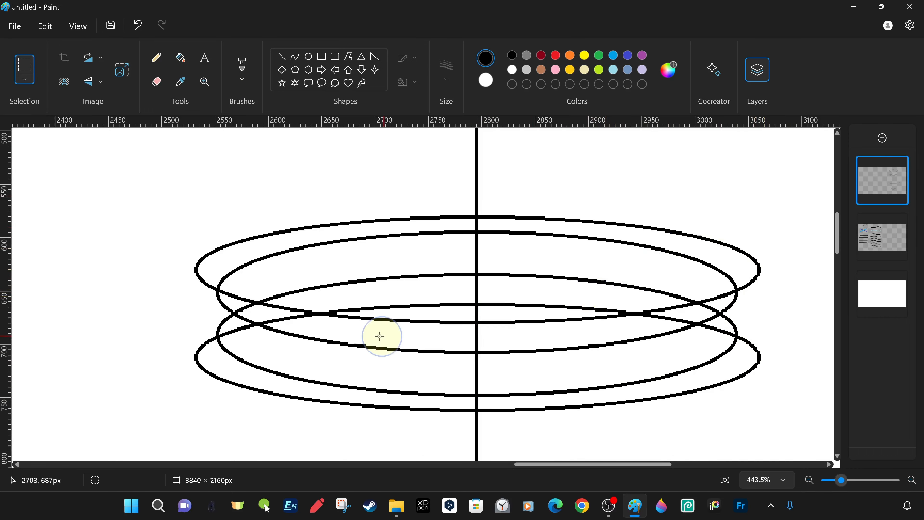
scroll(512, 314, down, 10)
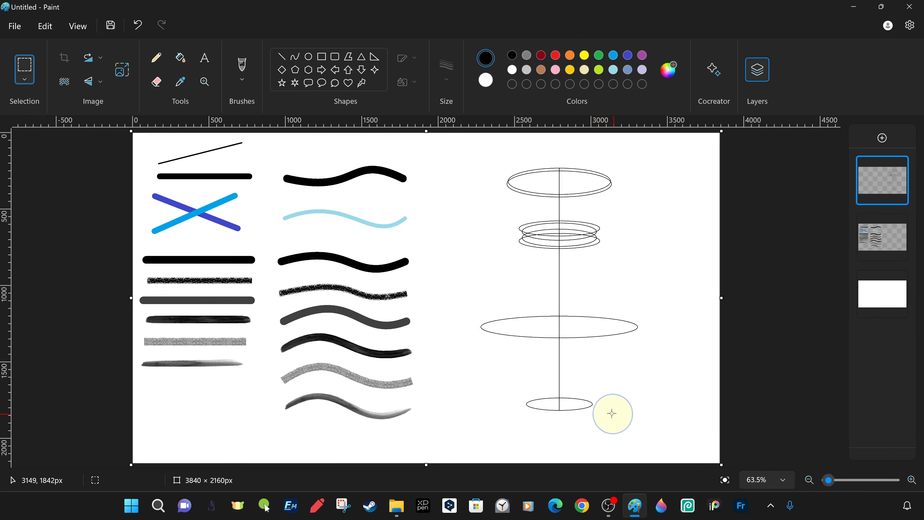
Duplicate the ellipse at the guide line's lower end and place the copy slightly below it.
click(205, 82)
click(579, 376)
drag(569, 465, 612, 465)
click(24, 64)
drag(724, 221, 335, 340)
key(ctrl+c)
key(ctrl+v)
drag(223, 198, 559, 336)
Try to add a widened second copy of the bottom ellipse beneath the pair.
key(ctrl+v)
drag(654, 373, 530, 336)
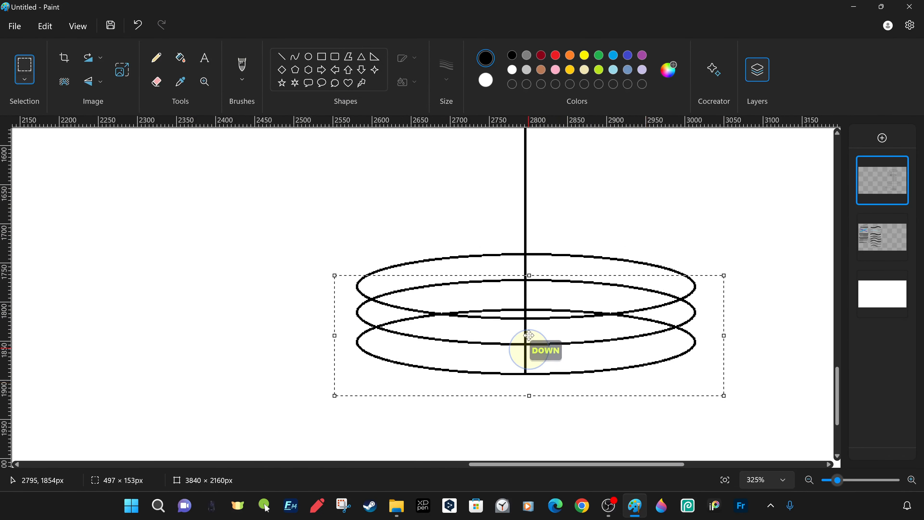
drag(735, 337, 744, 334)
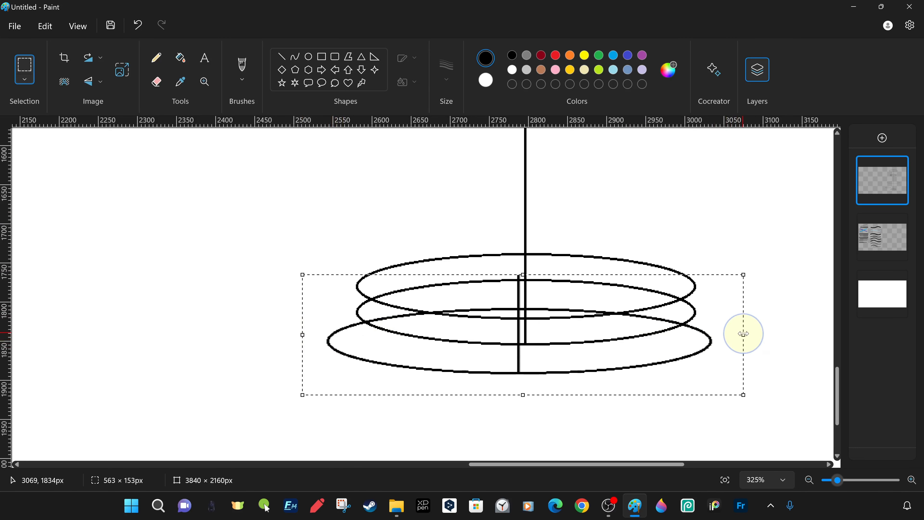
Draw an ellipse about 473 × 101 px centred on the guide line and nudge it slightly below the bottom pair.
click(310, 55)
drag(346, 306, 715, 385)
drag(603, 364, 604, 353)
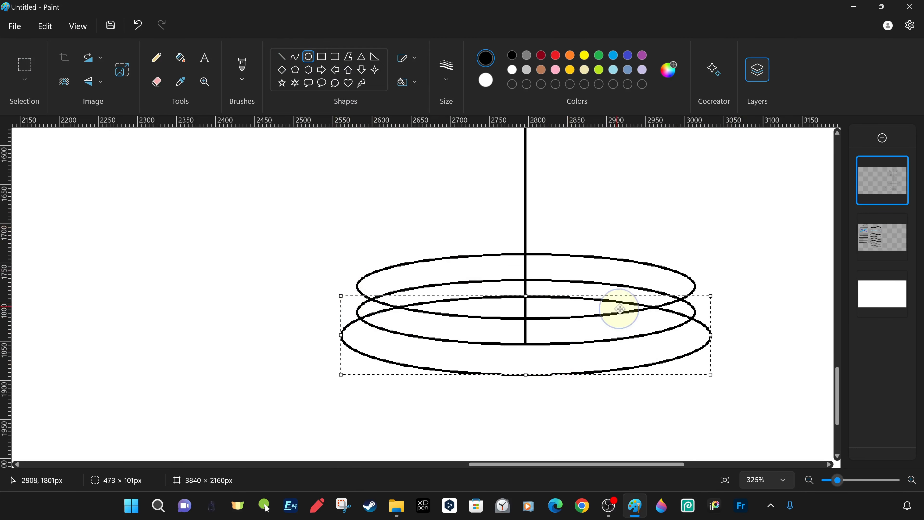
key(Down)
key(Down)
key(Down)
key(Down)
key(Down)
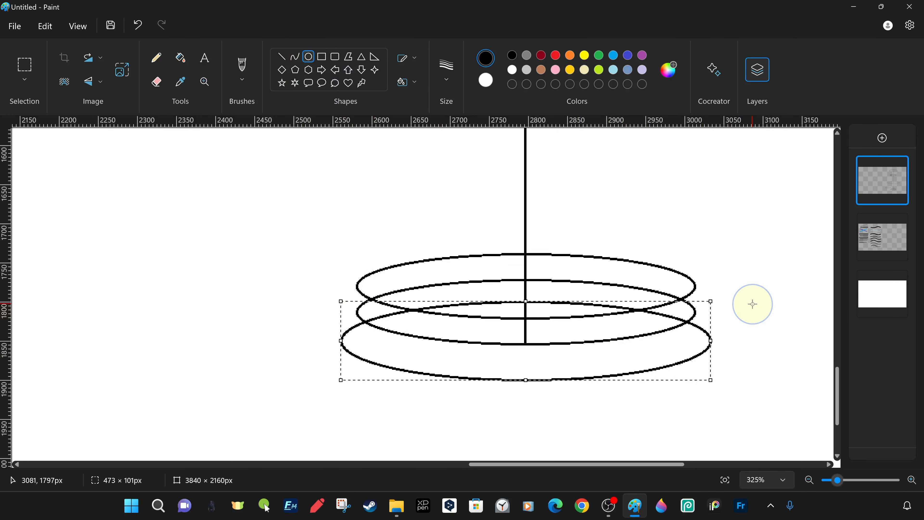
Copy the lower part of the bottom group's widest ellipse, flip the copy vertically and move it above the group.
drag(531, 390, 309, 392)
drag(660, 323, 642, 206)
right_click(566, 254)
click(746, 426)
drag(568, 238, 584, 219)
Nudge the flipped copy into line with the guide line so it mirrors the bottom group's lowest ellipse.
key(Down)
key(Down)
key(Down)
key(Down)
key(Down)
key(Down)
key(Down)
key(Down)
key(Down)
key(Down)
key(Down)
key(Down)
key(Down)
key(Down)
key(Down)
key(Down)
key(Down)
key(Down)
key(Down)
key(Down)
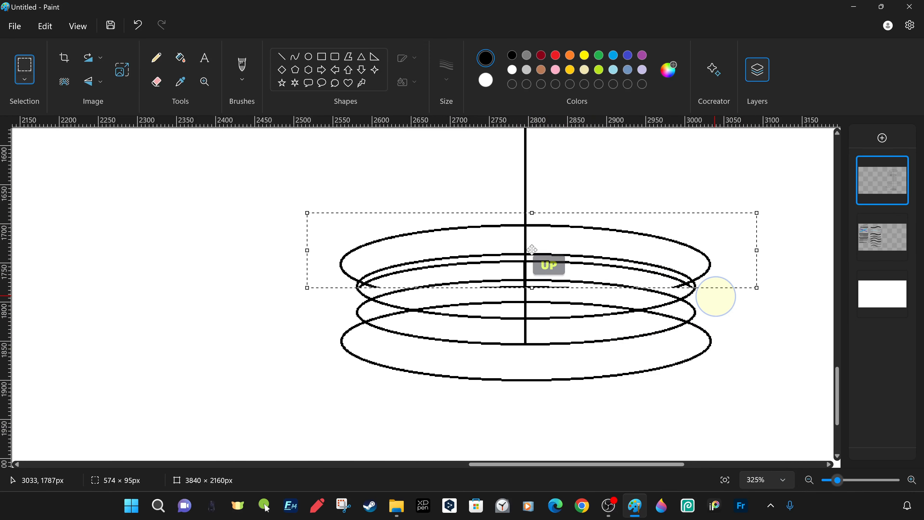
key(Up)
key(Up)
key(Up)
key(Up)
key(Up)
key(Up)
key(Up)
key(Up)
key(Up)
key(Up)
key(Down)
key(Up)
key(Right)
key(Right)
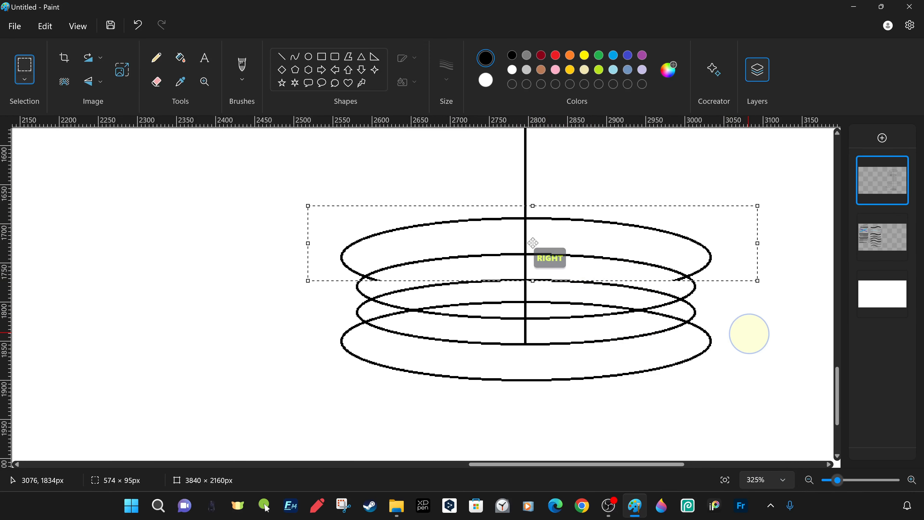
click(573, 347)
scroll(703, 388, down, 6)
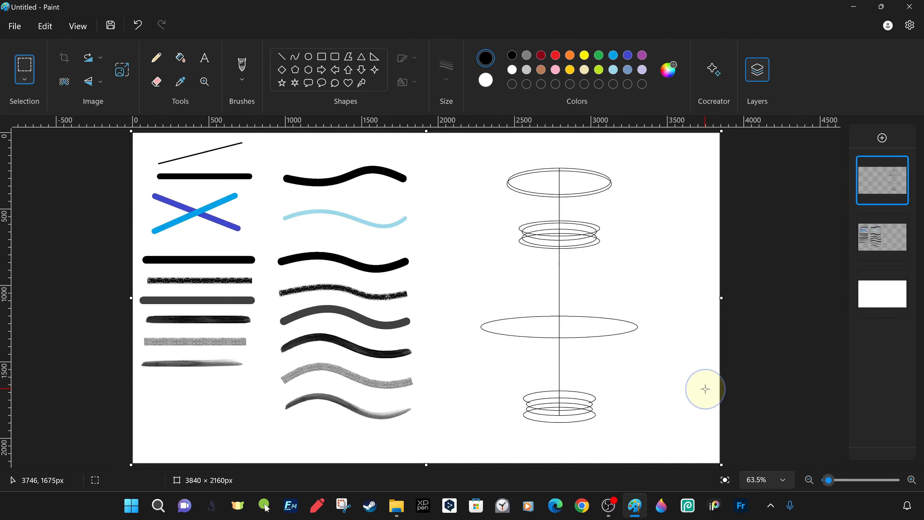
Paste another copy of the bottom ellipses, flip it vertically and align it over the bottom group.
scroll(593, 419, up, 6)
key(ctrl+v)
drag(236, 175, 441, 289)
right_click(442, 290)
click(532, 246)
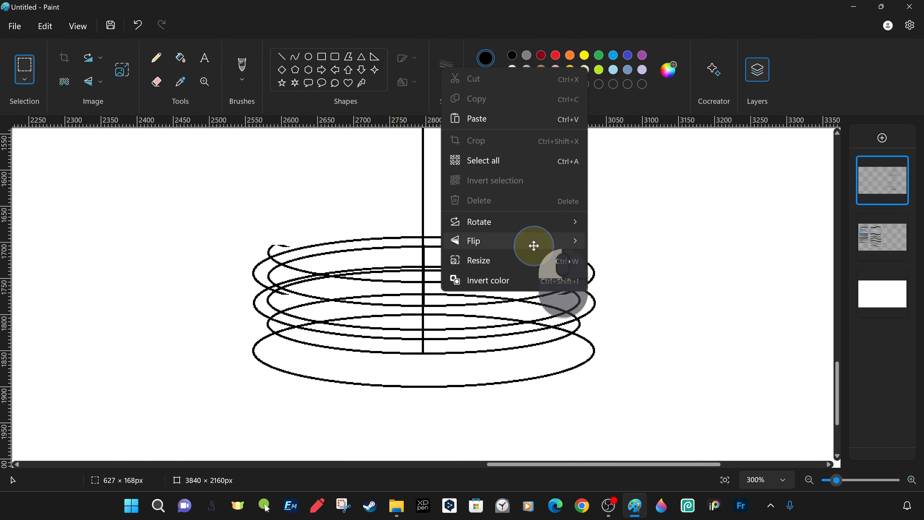
click(626, 260)
drag(273, 308, 259, 276)
key(Down)
key(Left)
click(709, 205)
scroll(759, 411, down, 6)
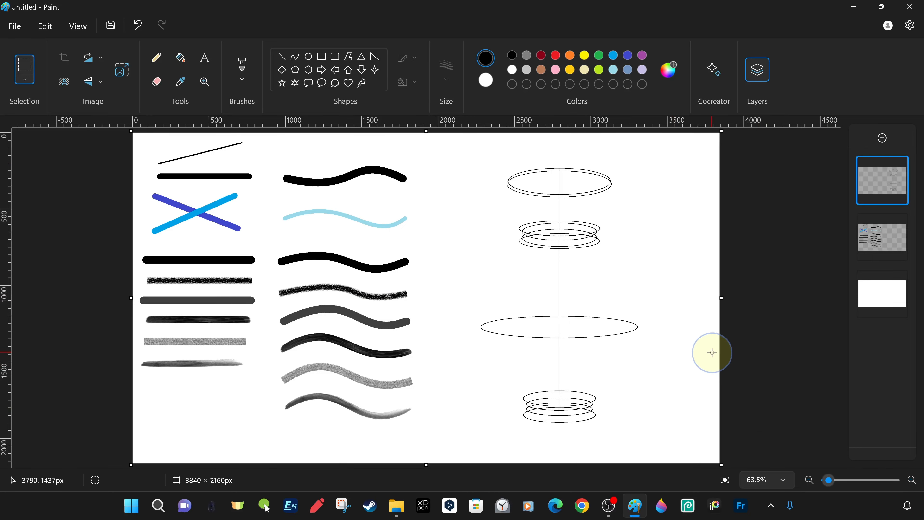
scroll(588, 295, up, 5)
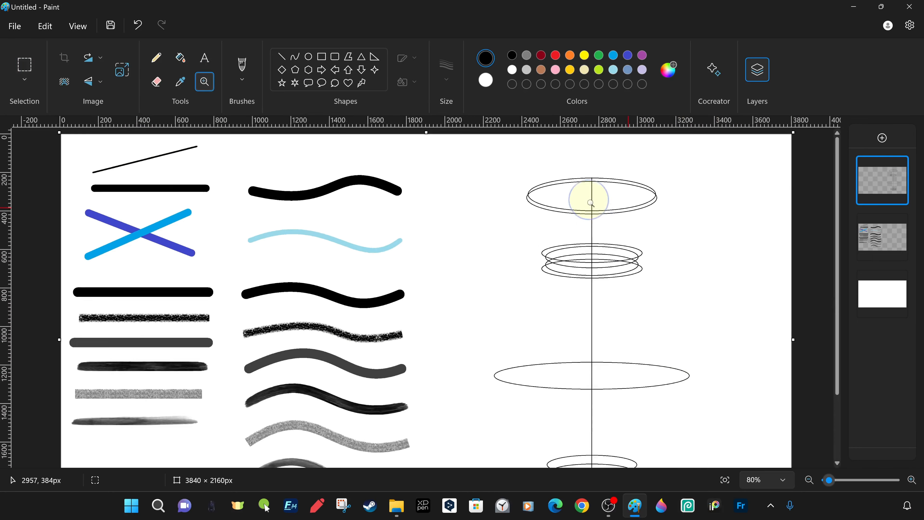
drag(838, 375, 838, 196)
drag(341, 305, 645, 304)
key(ctrl+z)
key(ctrl+z)
key(ctrl+z)
key(ctrl+z)
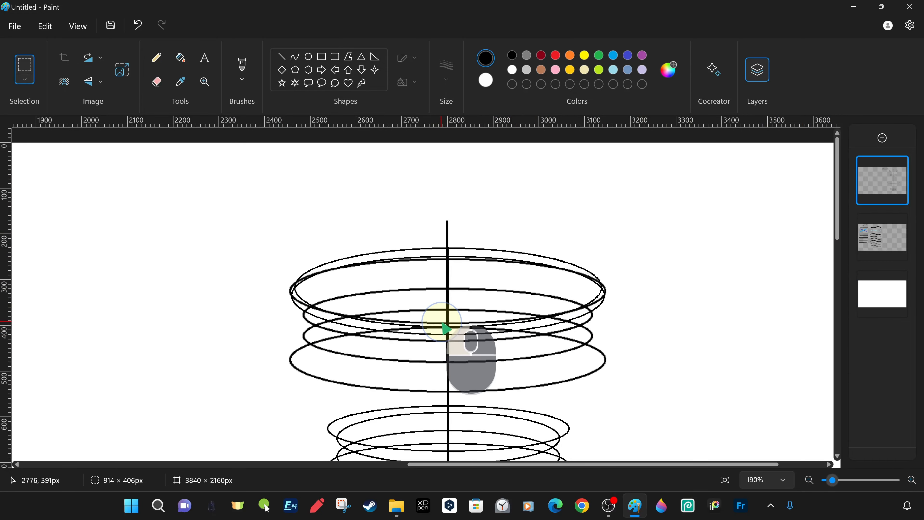
scroll(670, 305, down, 5)
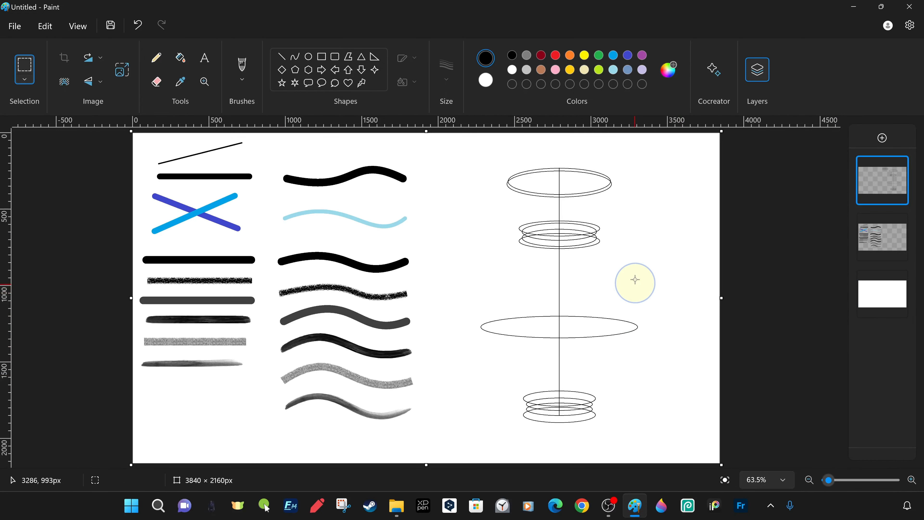
Recolour the connected guide line and stacked ellipses orange with a flood fill.
scroll(452, 307, up, 6)
click(180, 57)
click(570, 55)
click(414, 185)
click(725, 480)
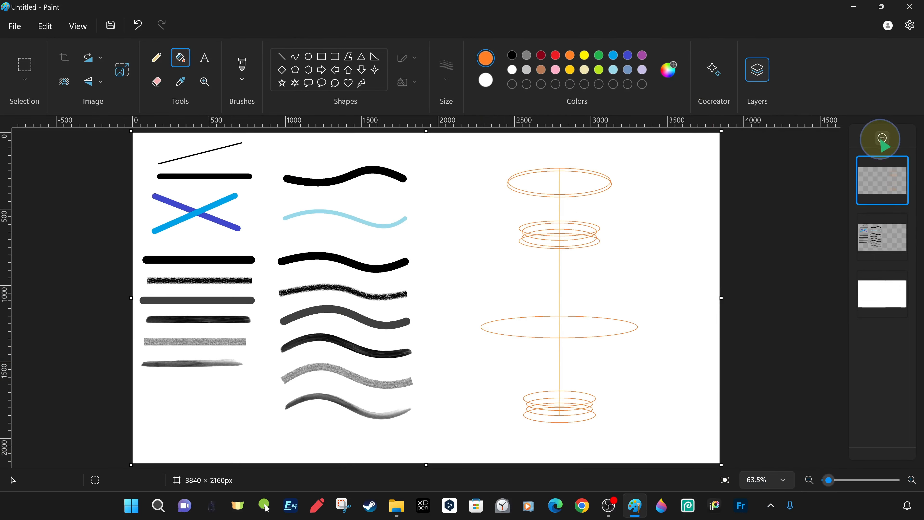
Add a new layer and draw a black curve about 96 × 292 px from the top ellipses' left end to the neck ellipses.
click(882, 139)
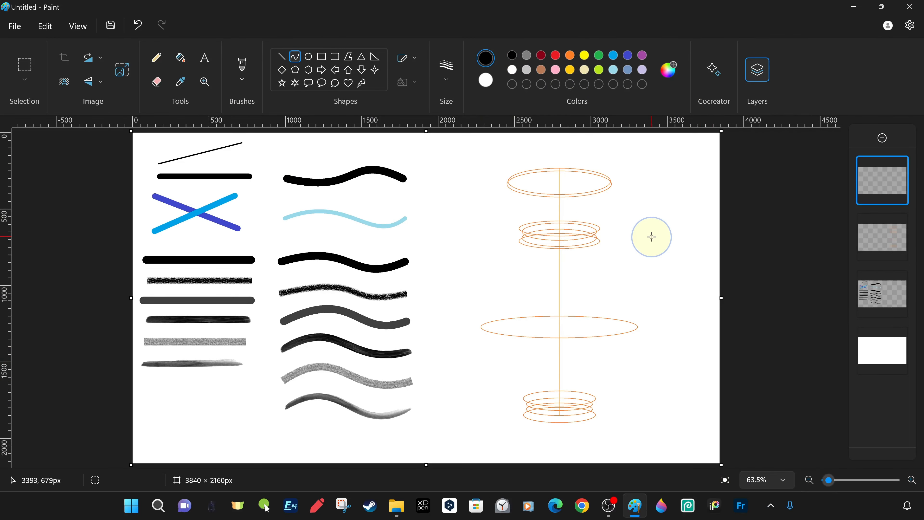
scroll(598, 182, up, 6)
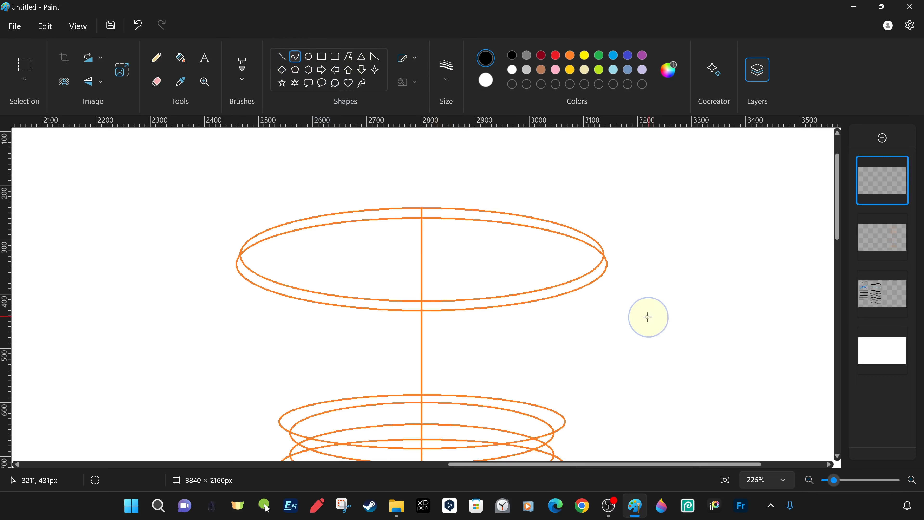
mouse_move(75, 197)
mouse_down()
mouse_move(195, 197)
mouse_move(279, 375)
mouse_up()
key(ctrl+z)
scroll(346, 270, down, 2)
scroll(346, 271, up, 1)
drag(277, 284, 289, 351)
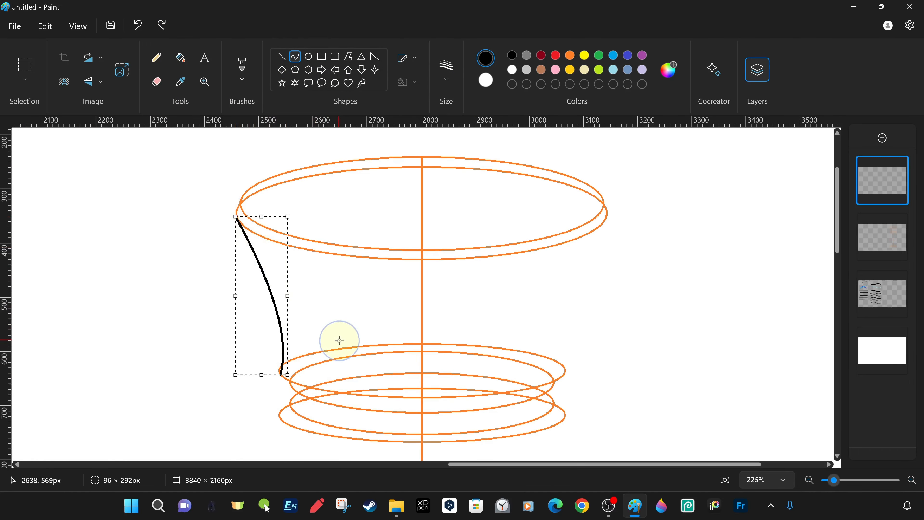
Draw a short curve about 10 × 31 px around the left end of the top ellipses, meeting the neck curve.
scroll(369, 333, up, 4)
scroll(598, 345, down, 2)
scroll(473, 309, up, 1)
click(376, 279)
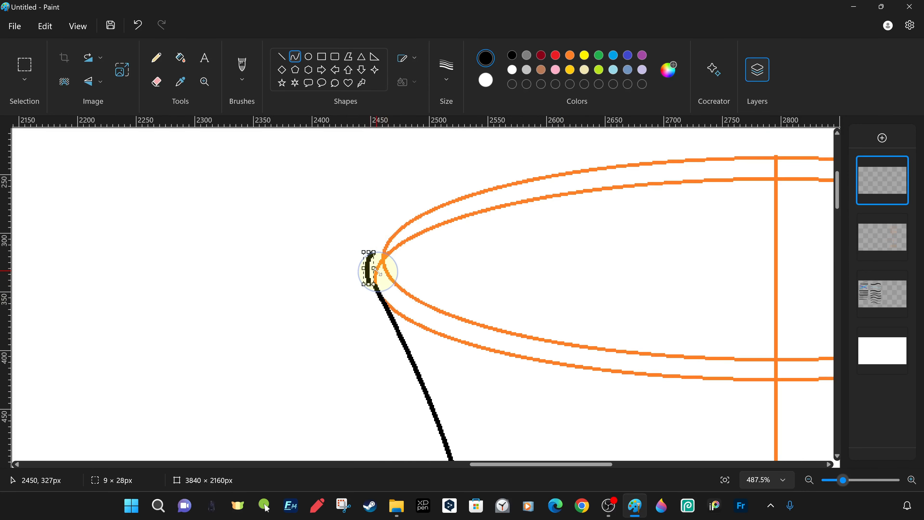
scroll(379, 271, up, 3)
drag(538, 371, 499, 376)
drag(536, 347, 522, 369)
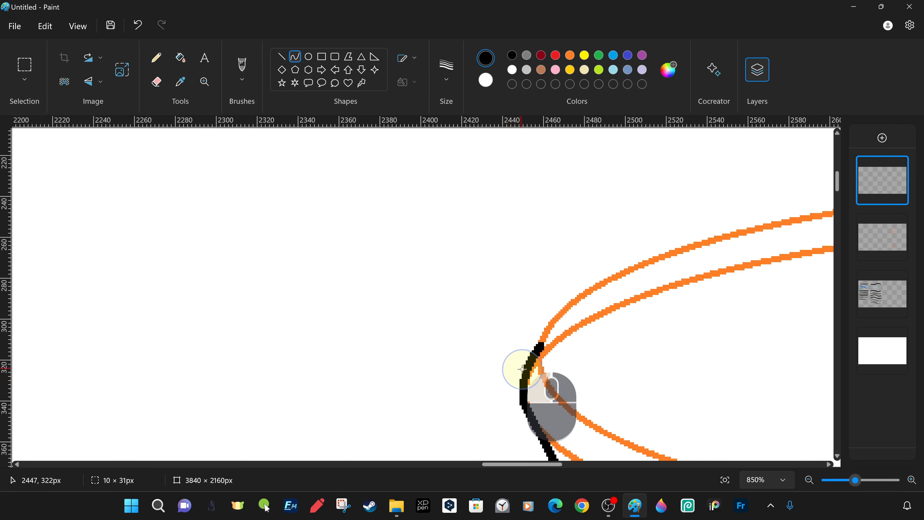
scroll(673, 421, down, 10)
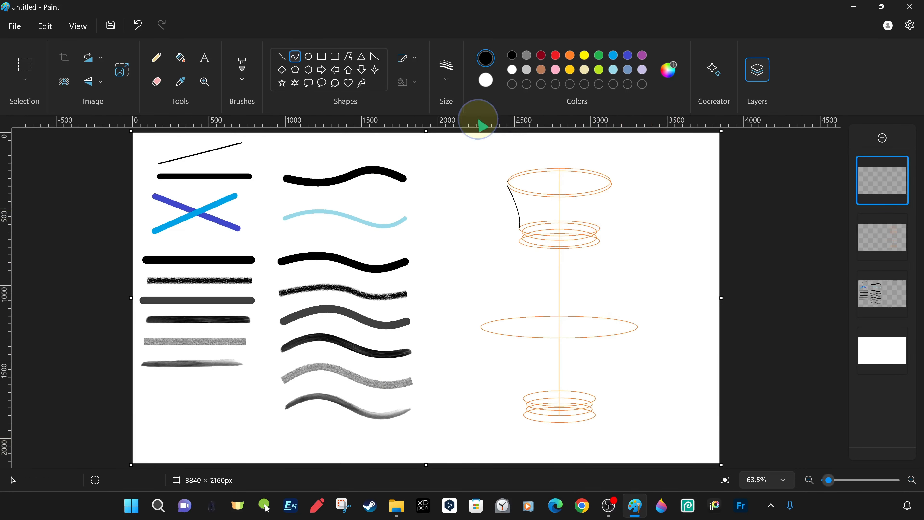
Draw a black ellipse over the inner guide ellipse at the top and fit its width to the guide.
drag(616, 197, 616, 196)
scroll(531, 462, up, 6)
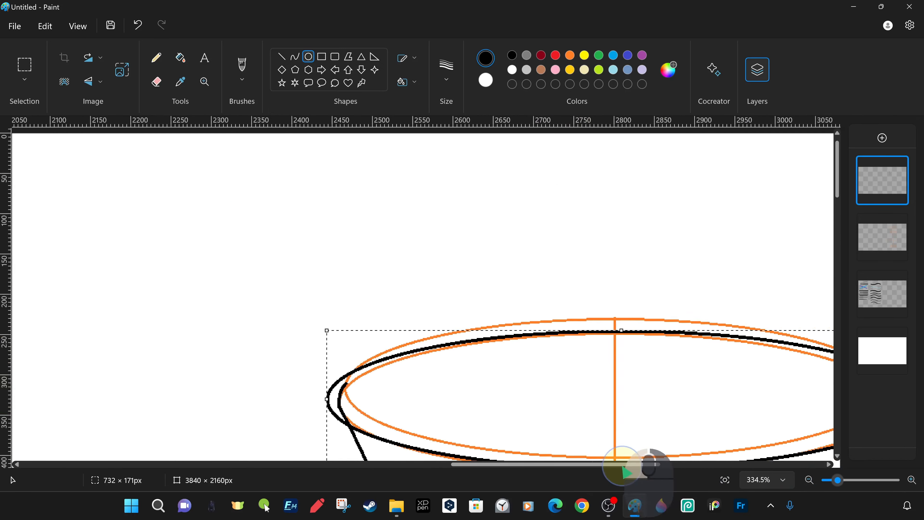
drag(800, 288, 769, 288)
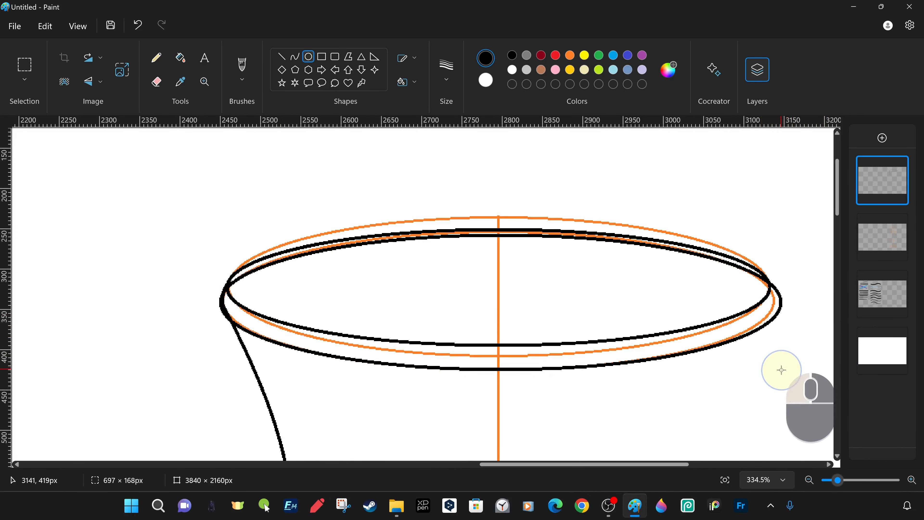
scroll(582, 315, down, 2)
Draw a black ellipse about 519 × 87 px over the neck group's upper guide ellipse and widen it to match the guide.
scroll(278, 278, down, 8)
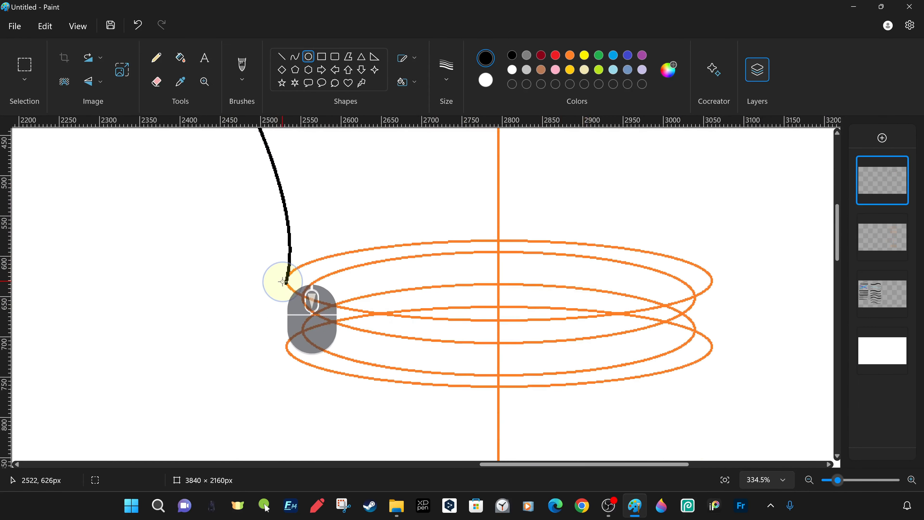
scroll(289, 382, up, 4)
drag(289, 382, 702, 304)
drag(496, 313, 522, 353)
scroll(522, 353, down, 6)
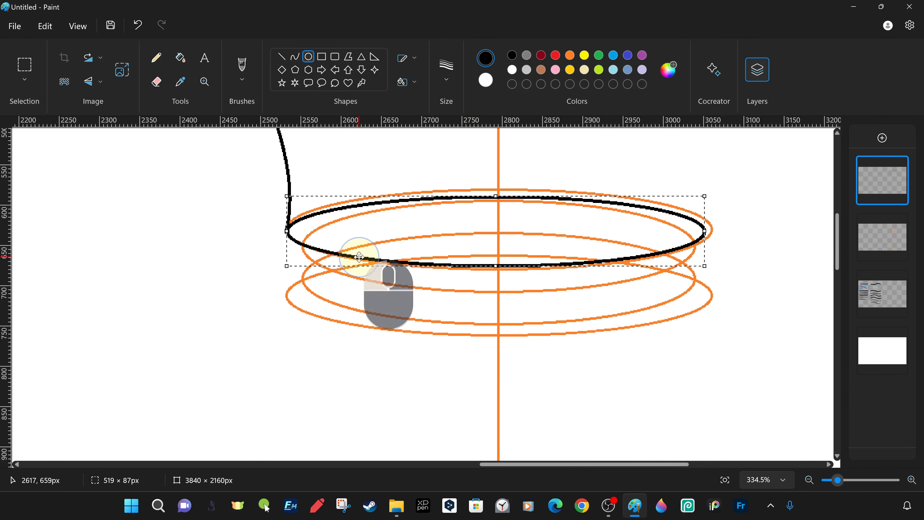
drag(704, 230, 713, 230)
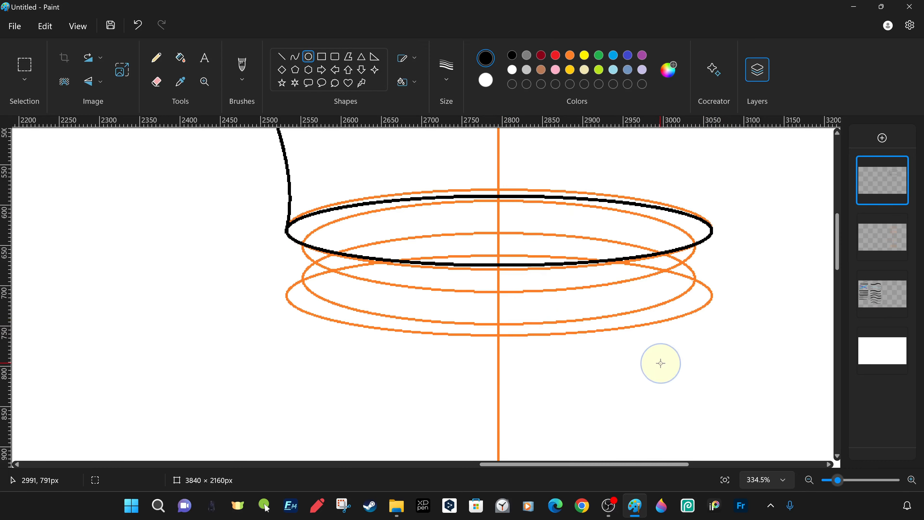
Draw an inward-bending curve about 32 × 84 px along the left side of the neck ellipses.
scroll(661, 363, up, 4)
scroll(537, 323, down, 2)
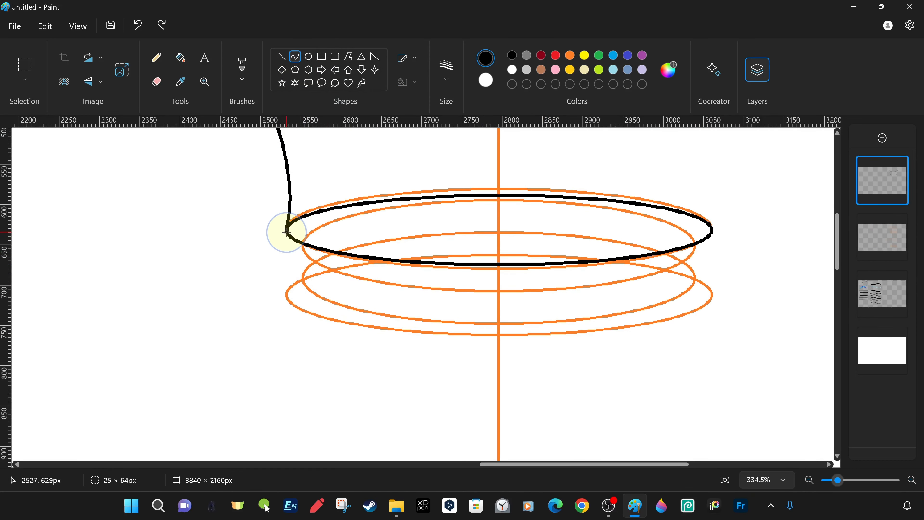
drag(287, 232, 309, 267)
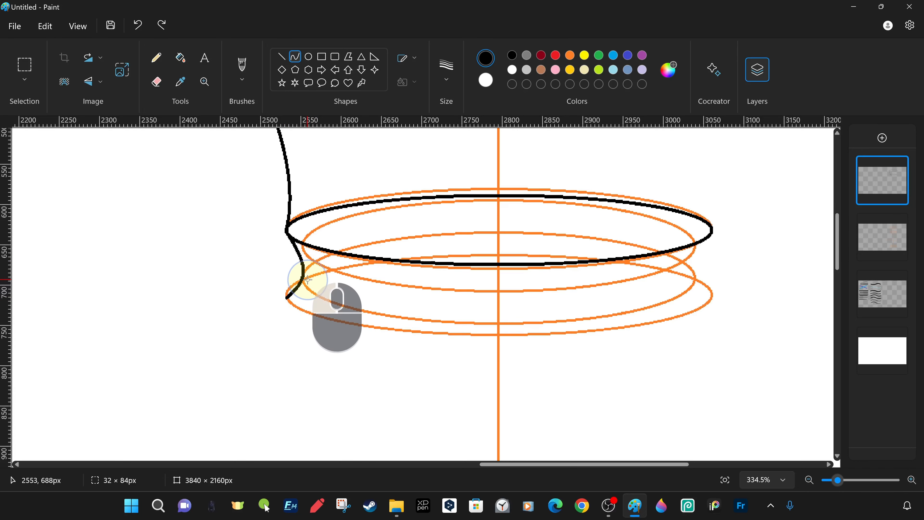
scroll(339, 320, down, 2)
scroll(324, 287, down, 4)
mouse_move(108, 453)
mouse_down()
mouse_move(224, 238)
mouse_move(241, 227)
mouse_up()
scroll(223, 239, up, 2)
scroll(266, 252, down, 2)
key(ctrl+z)
scroll(266, 252, down, 1)
drag(245, 176, 154, 405)
key(ctrl+z)
Draw an outward-bulging curve about 284 × 559 px from the wide middle ellipse's left end up to the lowest neck ellipse.
scroll(299, 359, down, 1)
drag(108, 452, 233, 178)
drag(251, 306, 253, 332)
click(101, 210)
key(ctrl+z)
drag(110, 451, 109, 453)
drag(146, 339, 93, 394)
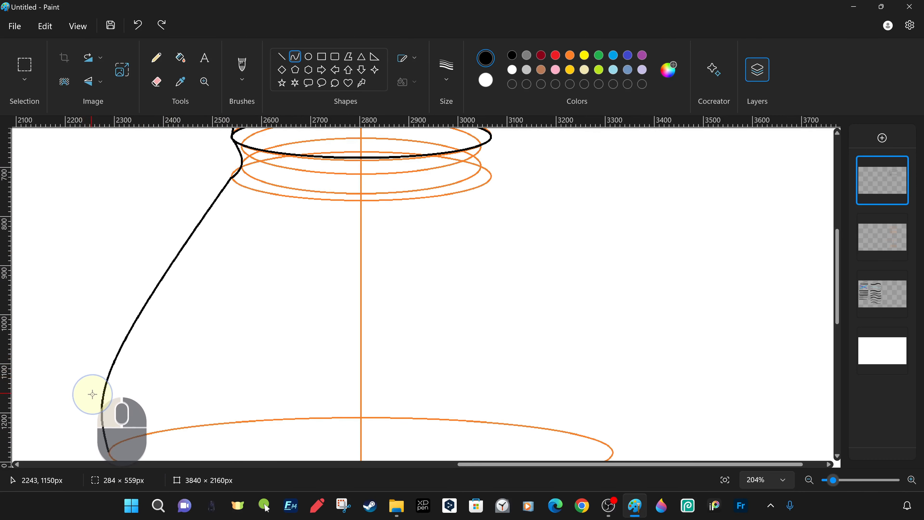
Draw the lower body curve from the wide middle ellipse's left end down to the topmost base ellipse.
scroll(600, 313, down, 4)
scroll(541, 349, up, 2)
drag(564, 399, 471, 243)
mouse_move(515, 333)
mouse_down()
mouse_move(511, 340)
mouse_move(485, 287)
mouse_up()
click(632, 346)
scroll(635, 339, down, 3)
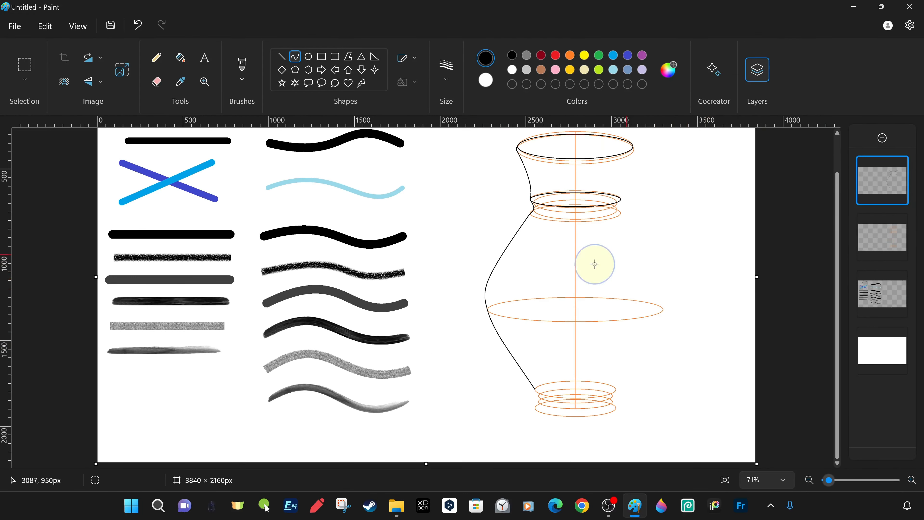
Toggle the orange guide layer's visibility to check the outline, and reselect the black outline layer.
click(902, 222)
click(901, 221)
scroll(708, 339, up, 5)
scroll(609, 391, up, 1)
click(895, 200)
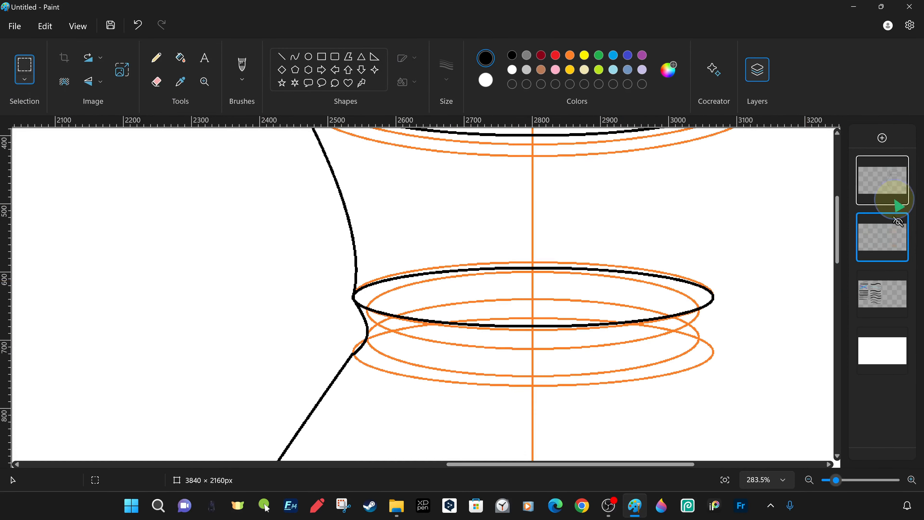
Draw short joined curves down the left edge of the base ellipses, ending with one about 22 × 39 px.
key(Escape)
scroll(545, 306, down, 14)
click(295, 57)
scroll(497, 363, up, 13)
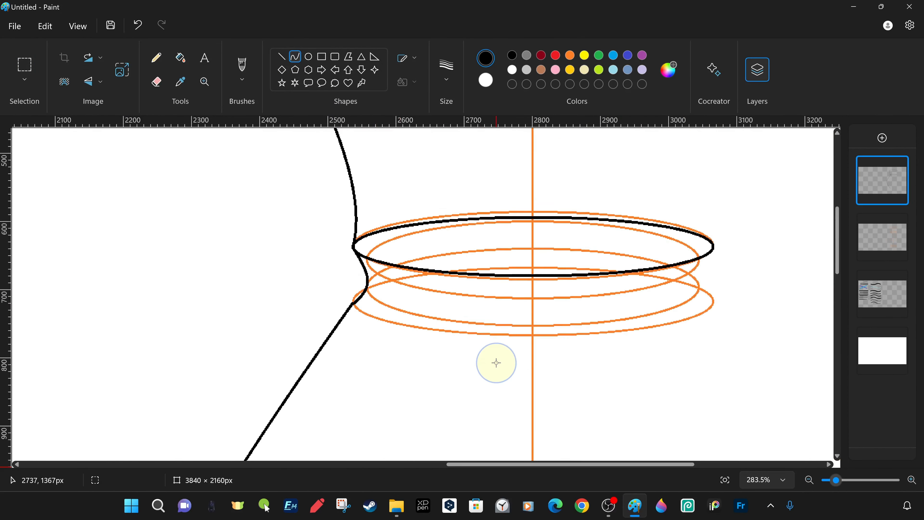
scroll(497, 363, down, 14)
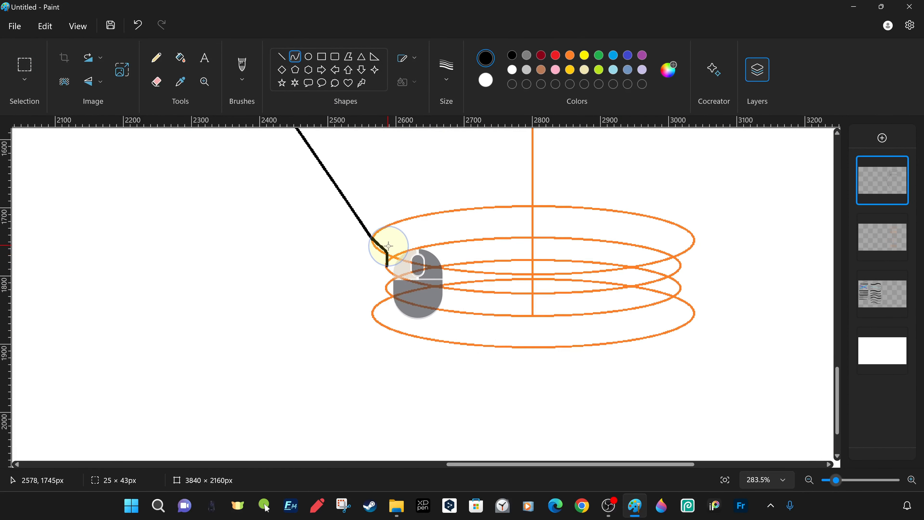
drag(386, 295, 388, 292)
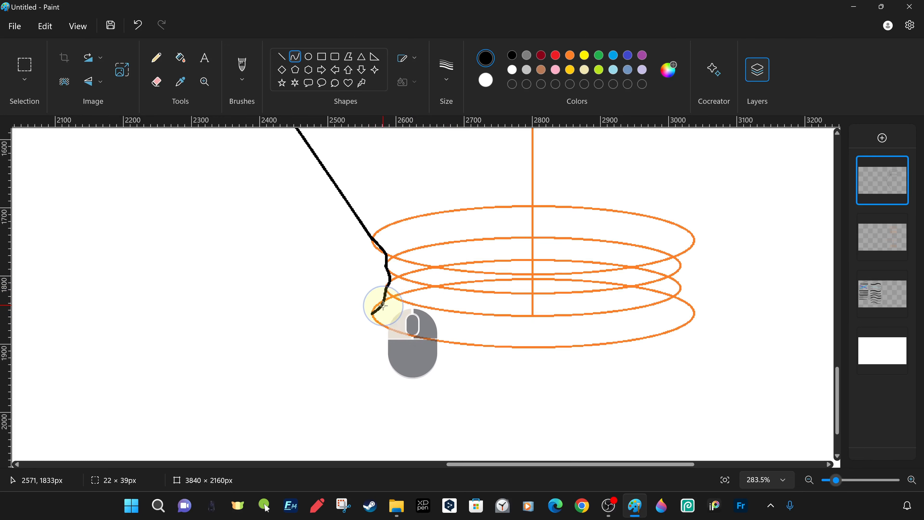
click(725, 480)
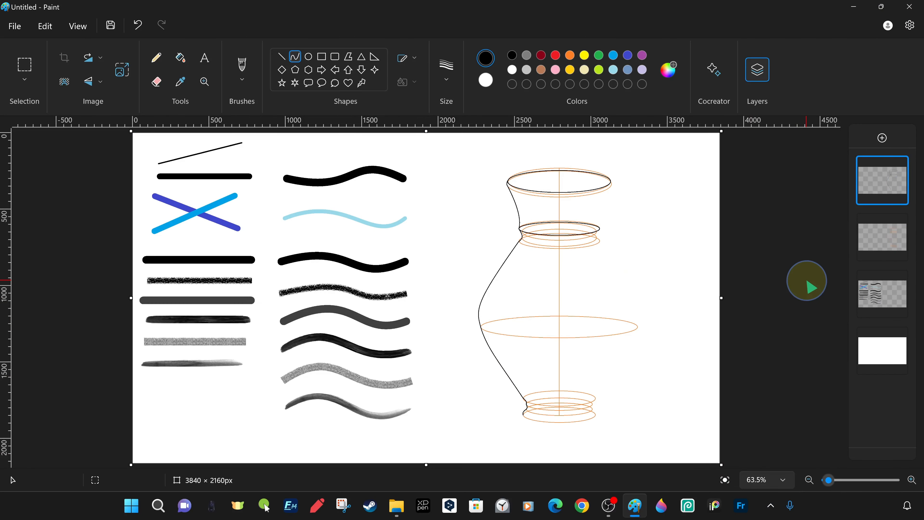
Hide the white background layer and save the image as a PNG named Curve V1.
click(898, 335)
click(14, 26)
click(37, 139)
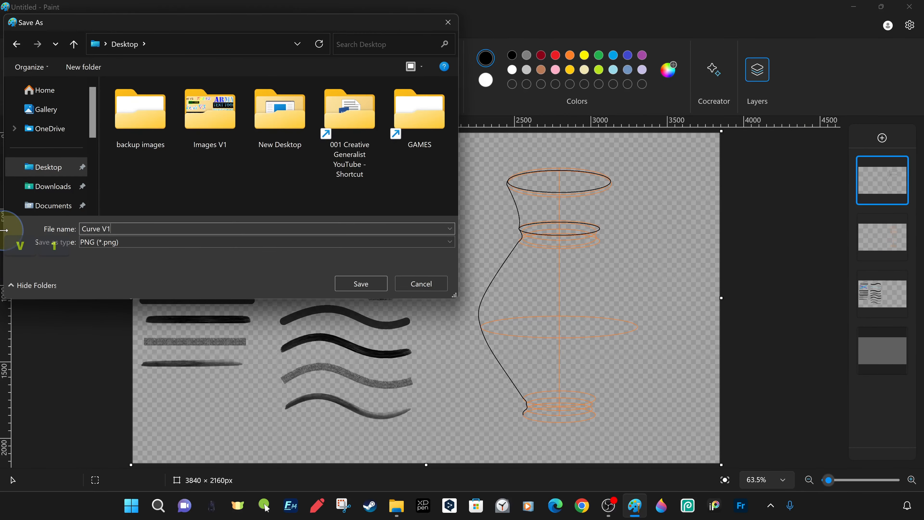
click(362, 283)
Hide the black outline layer and save the image as Curve V2.
click(898, 165)
click(14, 26)
click(37, 139)
click(119, 230)
key(BackSpace)
text(2)
click(361, 283)
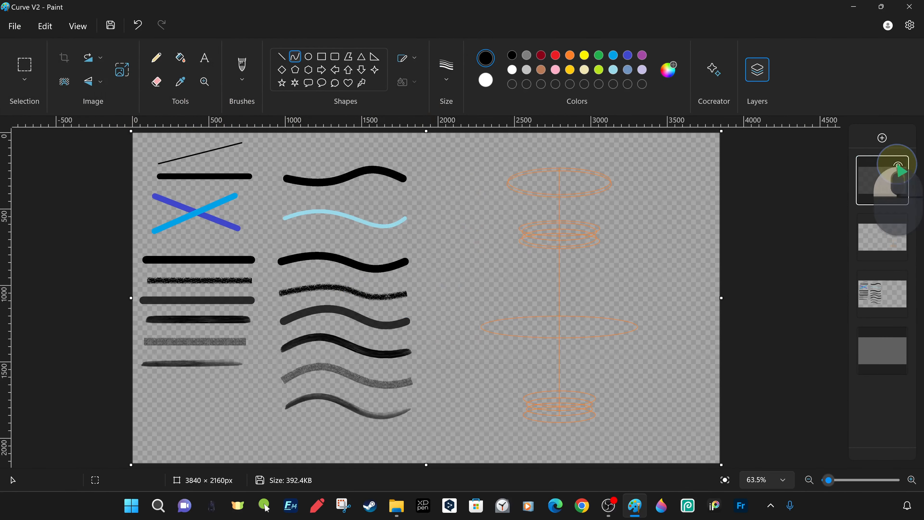
Show the black outline layer, hide the orange guide layer and save the image as Curve V3.
click(898, 166)
click(898, 222)
click(14, 26)
click(37, 138)
click(119, 230)
key(BackSpace)
text(3)
click(361, 283)
Hide the black outline layer, save the brush strokes alone as Curve V4 and close the image preview.
click(898, 165)
click(15, 26)
click(37, 144)
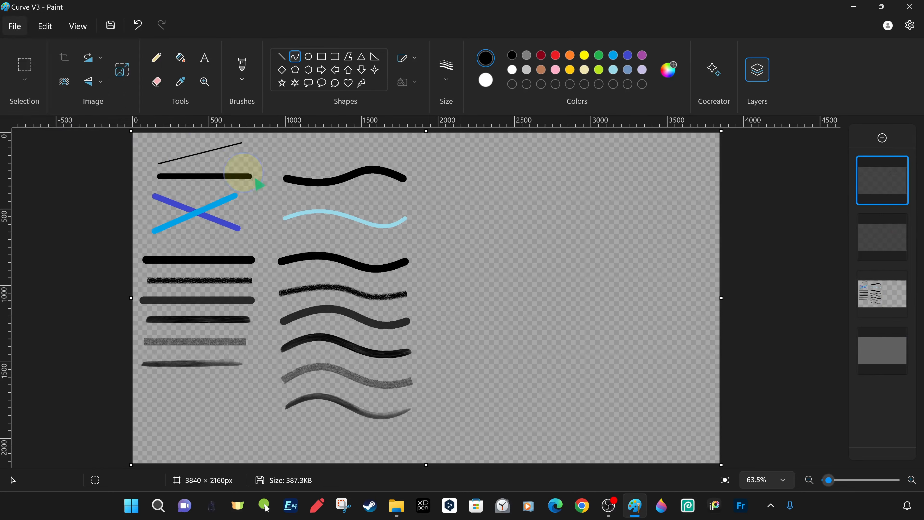
click(190, 148)
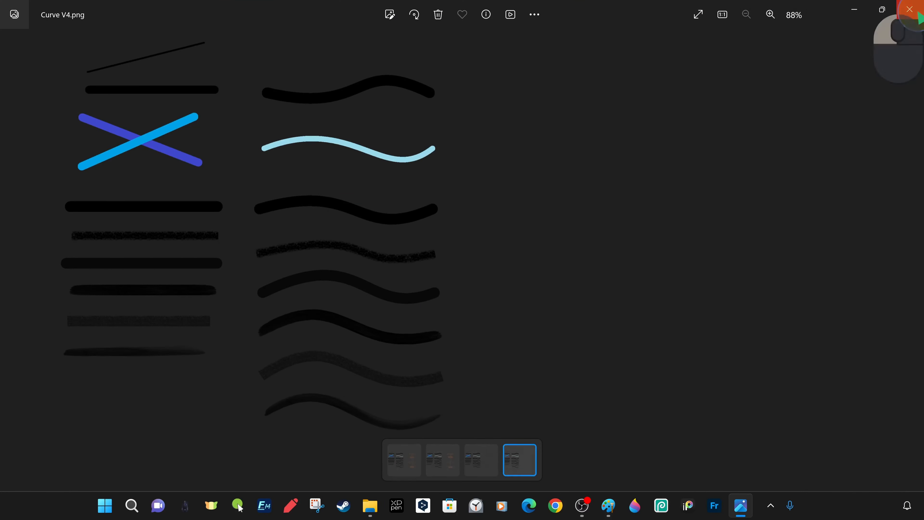
click(918, 13)
Show the outline and guide layers again and toggle the background layer's visibility, leaving it hidden.
click(898, 165)
click(898, 222)
click(899, 336)
click(899, 335)
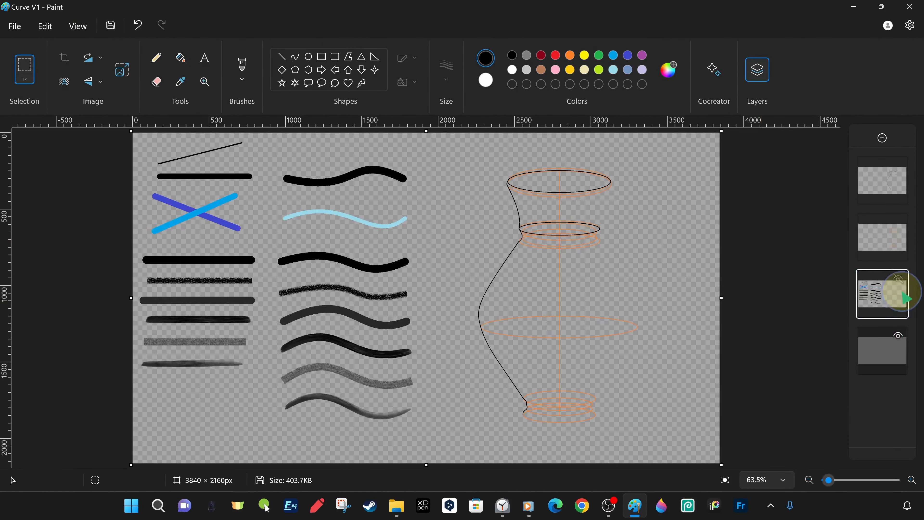
Leave only the orange guide layer visible and save the image as Curve V5.
click(898, 279)
click(898, 222)
click(14, 26)
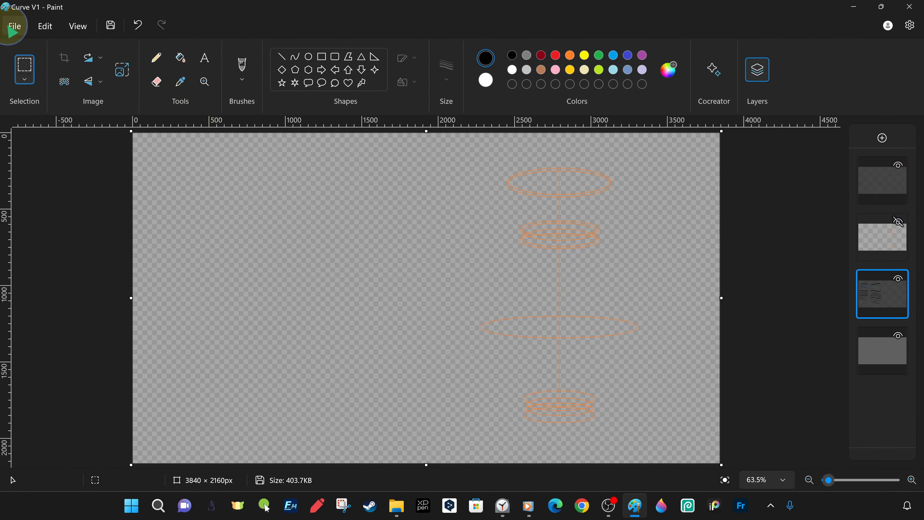
click(36, 138)
click(113, 237)
key(BackSpace)
text(5)
click(359, 283)
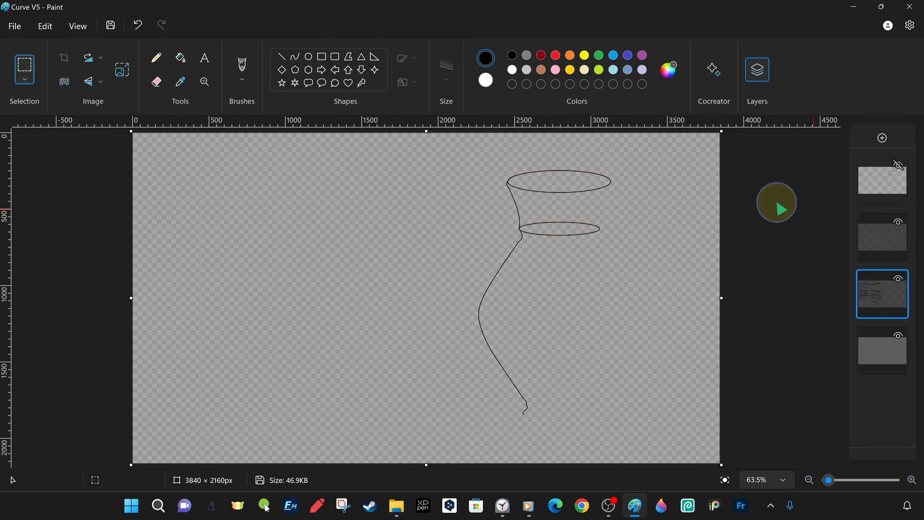
Save the image with only the black outline layer visible as Curve V6.
click(14, 26)
click(36, 138)
click(241, 229)
key(BackSpace)
text(6)
click(359, 283)
click(419, 299)
Make all the layers visible again, including the white background.
click(898, 165)
click(898, 279)
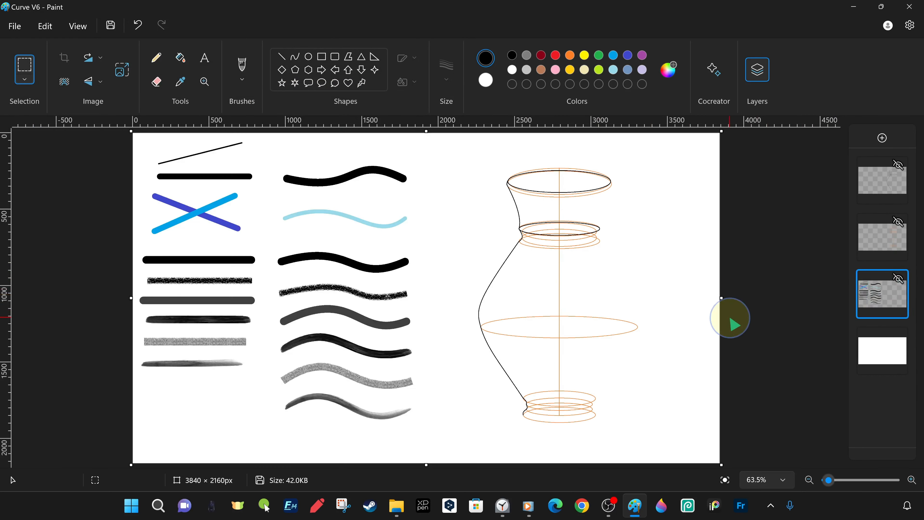
scroll(650, 299, up, 2)
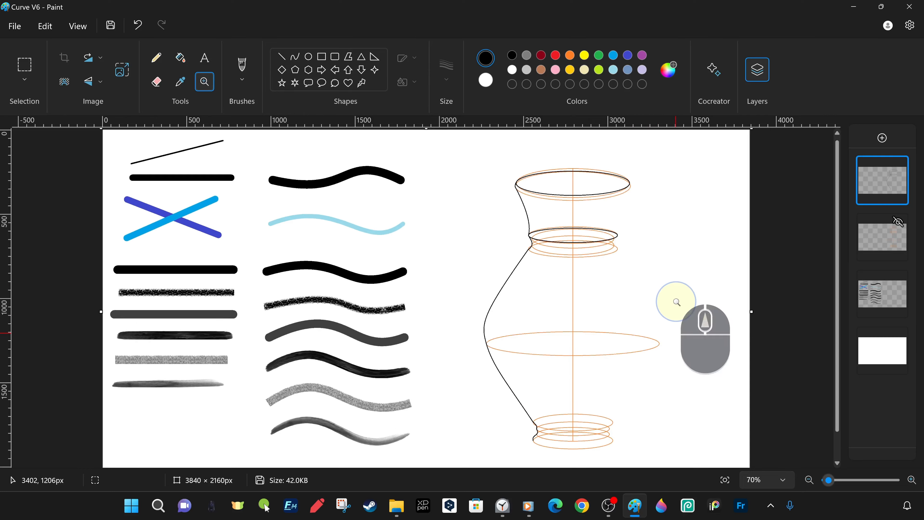
Hide the black outline layer and save the image with its white background as Curve V7.
click(898, 166)
key(ctrl+shift+s)
click(121, 225)
key(BackSpace)
text(7)
click(361, 284)
click(420, 299)
Show the outline layer, hide the guide layer and save the image as Curve V8.
click(899, 165)
click(898, 221)
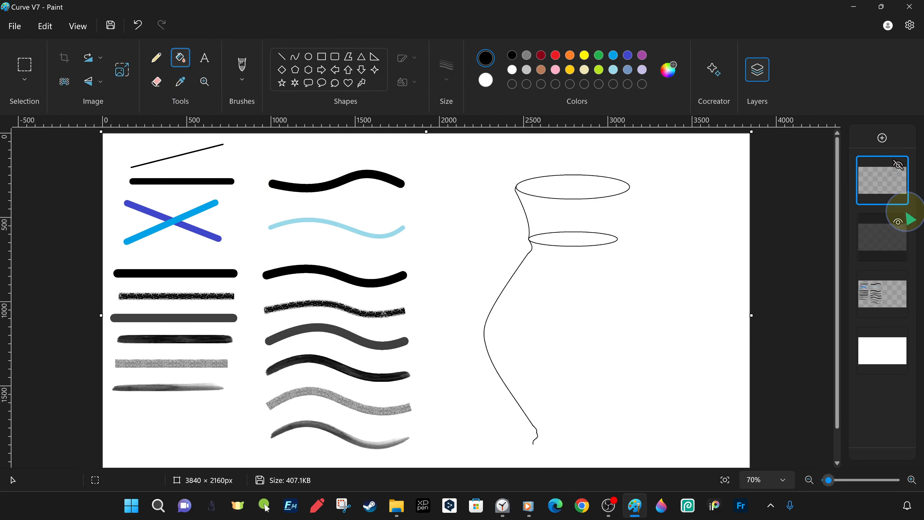
click(898, 222)
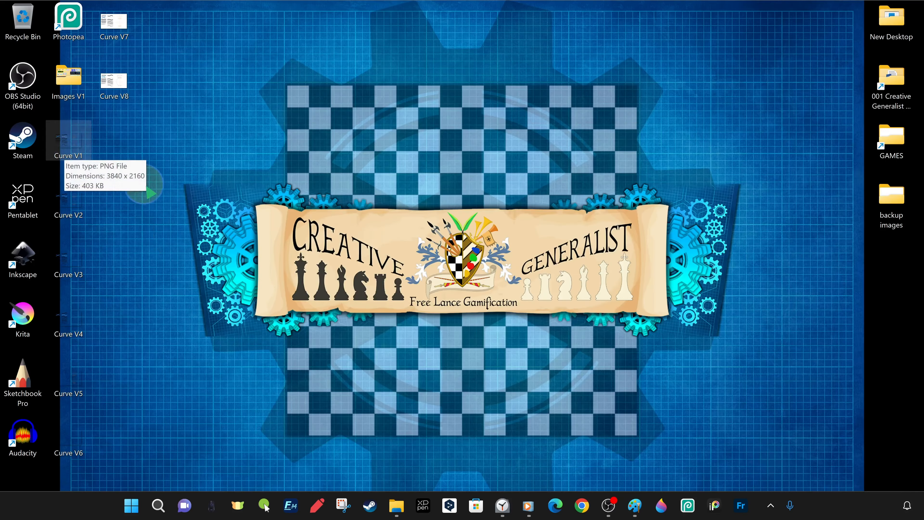
Name the new desktop folder "cue".
text(cue)
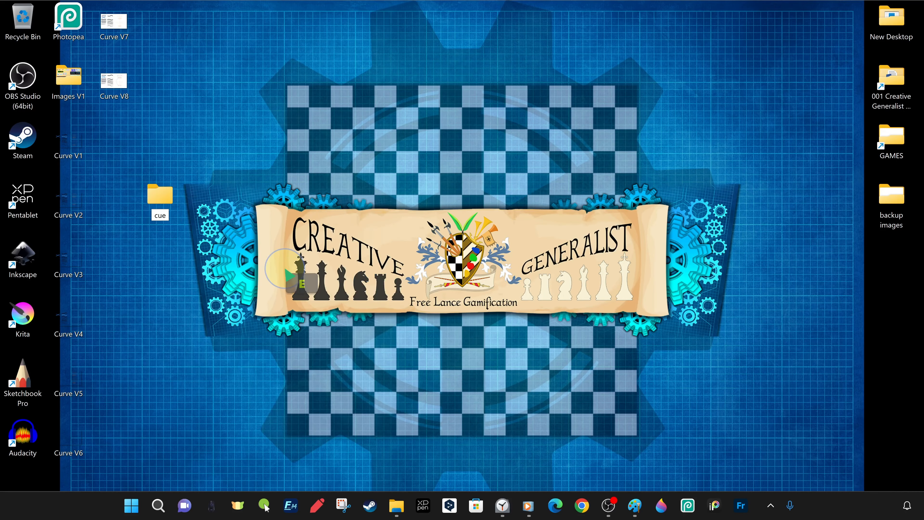
key(Return)
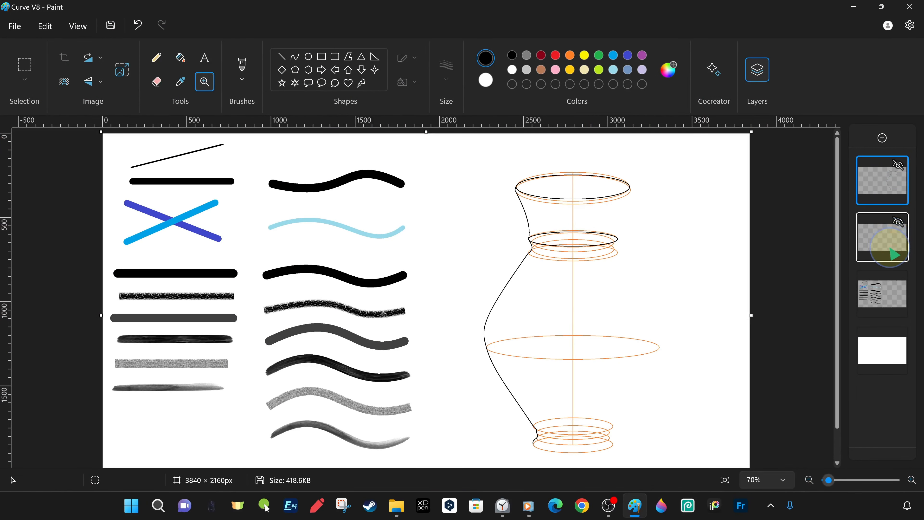
Clean up the vase outline beside the upper neck ellipse and remove that ellipse's back half, keeping its black front arc.
click(589, 237)
click(25, 75)
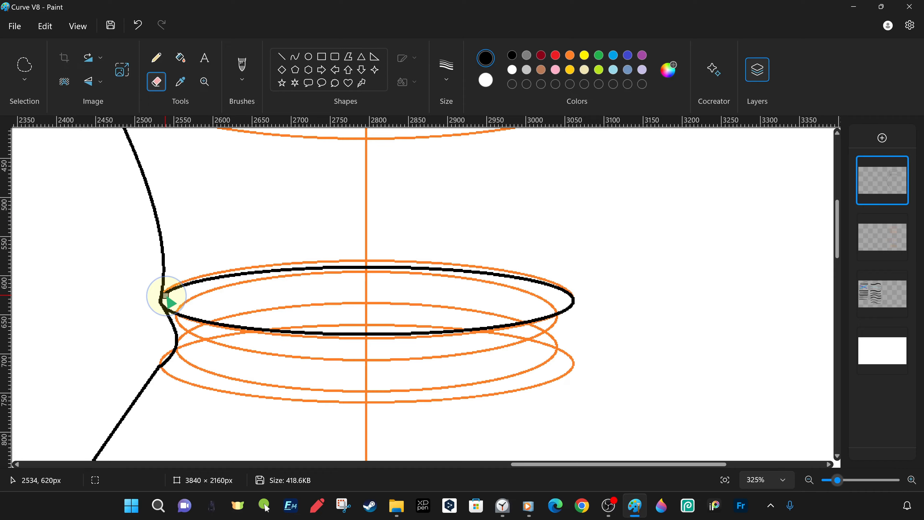
drag(172, 294, 236, 275)
click(25, 79)
click(41, 97)
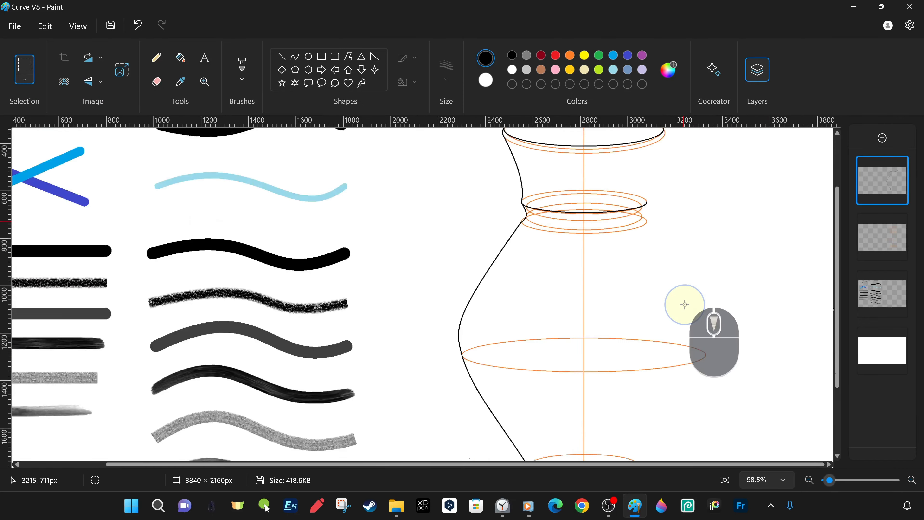
On a new layer, draw an ellipse about 528 x 98 px over the lowest neck guide ellipse and make it grey.
click(882, 237)
click(644, 262)
click(312, 61)
drag(278, 337, 619, 406)
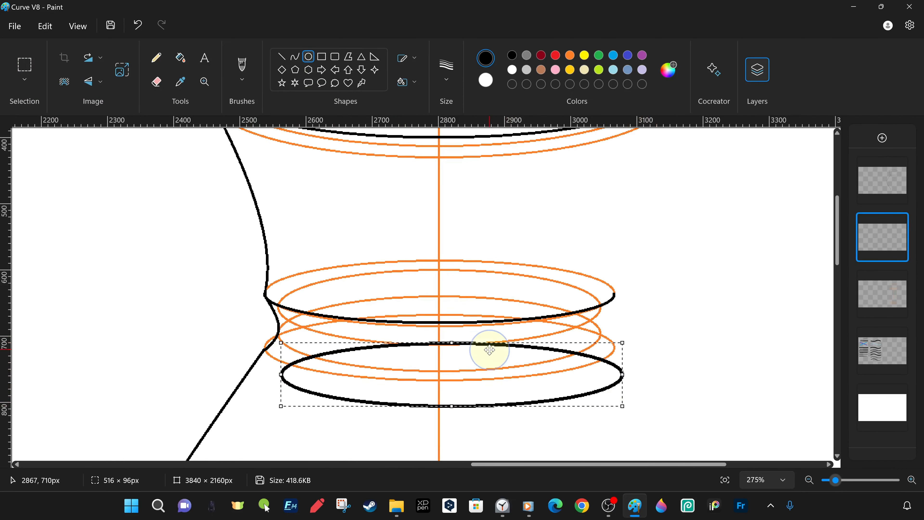
mouse_move(489, 351)
mouse_down()
mouse_move(433, 258)
mouse_move(439, 341)
mouse_up()
click(527, 55)
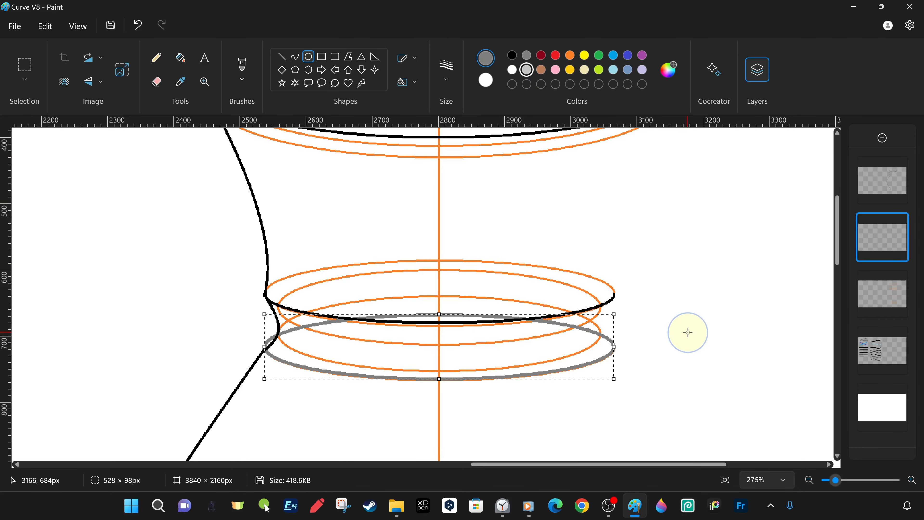
Hide the guide layer, then cut the lower neck ellipse down to its front arc and fill the arc black.
click(900, 276)
click(899, 221)
click(899, 221)
drag(713, 253, 232, 350)
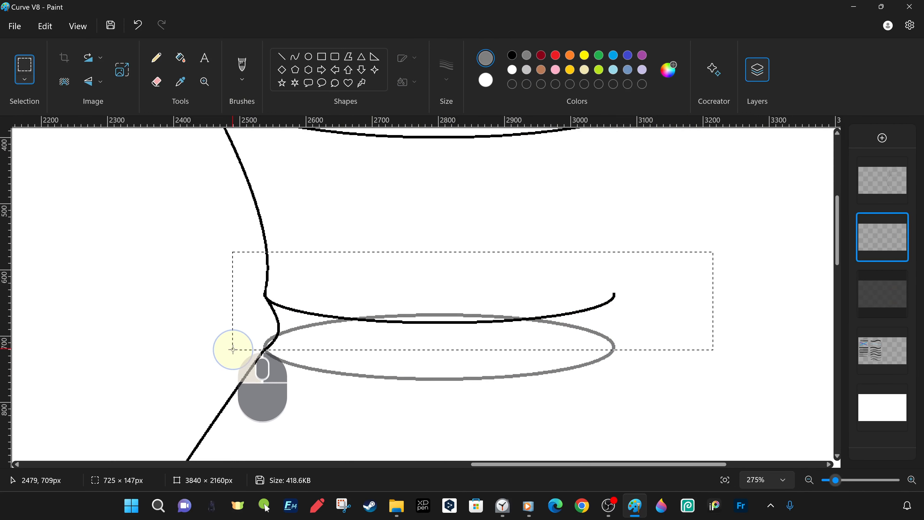
key(Delete)
click(158, 60)
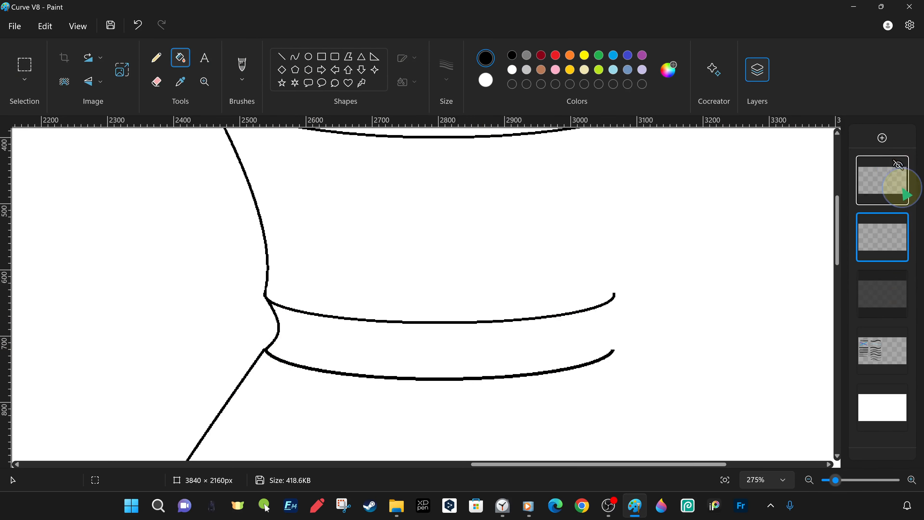
Draw a grey ellipse about 488 x 66 px between the two neck arcs, starting at the outline's bulge.
scroll(642, 266, down, 3)
drag(280, 206, 602, 165)
drag(437, 201, 439, 223)
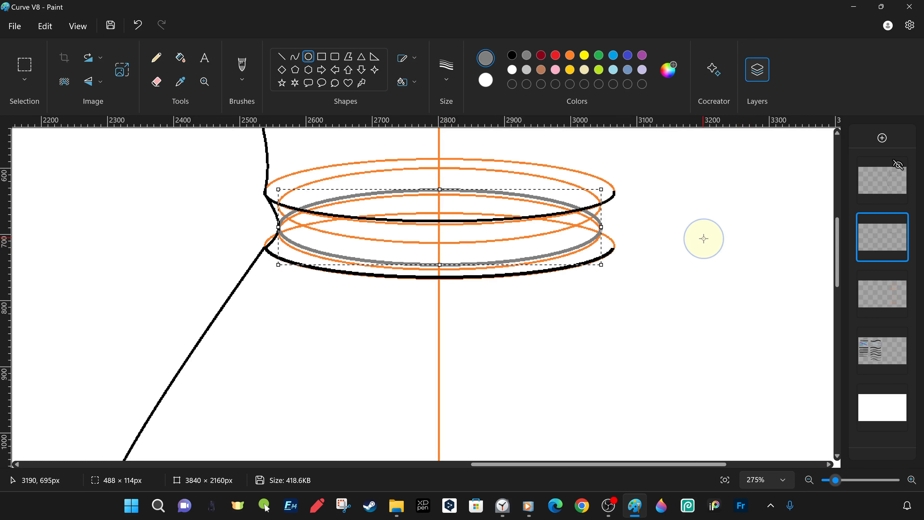
click(898, 279)
key(ctrl+z)
drag(278, 203, 601, 228)
drag(443, 251, 440, 247)
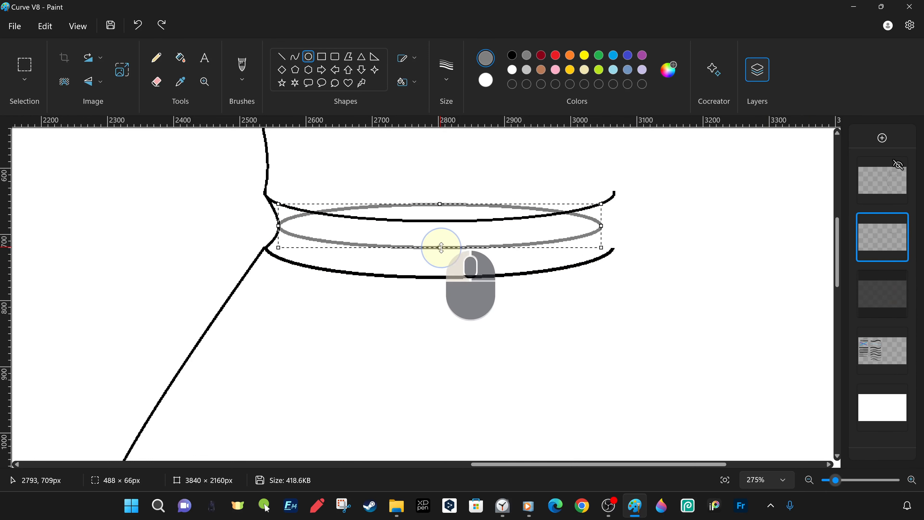
Delete the back half of the middle neck ellipse and fill its front arc black.
click(722, 248)
key(Delete)
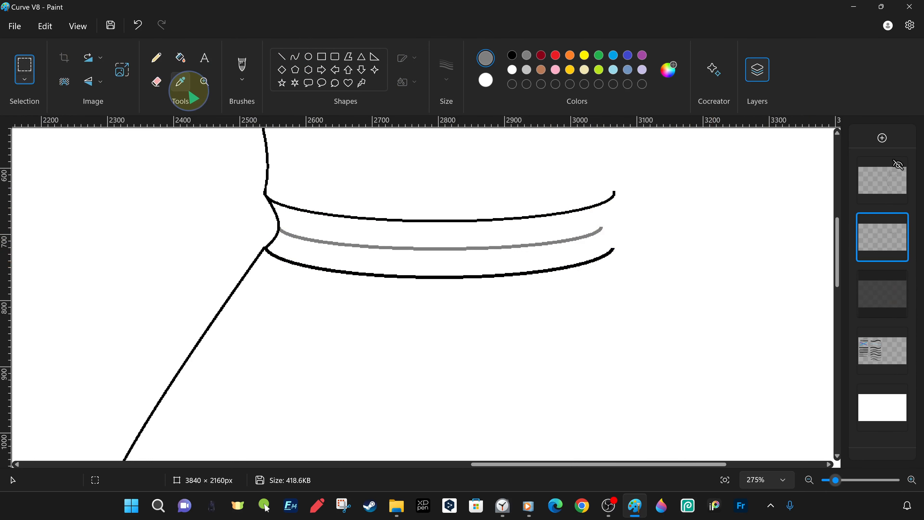
scroll(604, 306, down, 6)
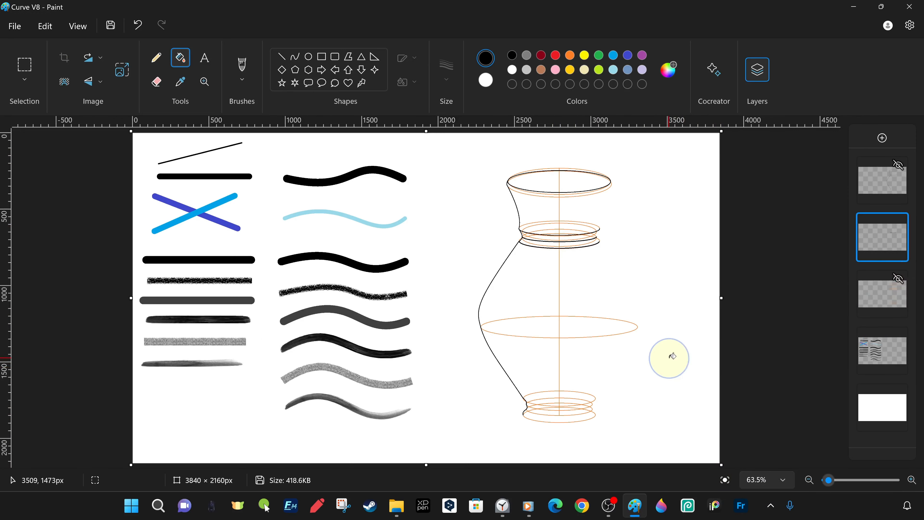
Draw a grey ellipse about 684 x 157 px just below the vase's rim, fitted to the outer rim guide.
click(485, 243)
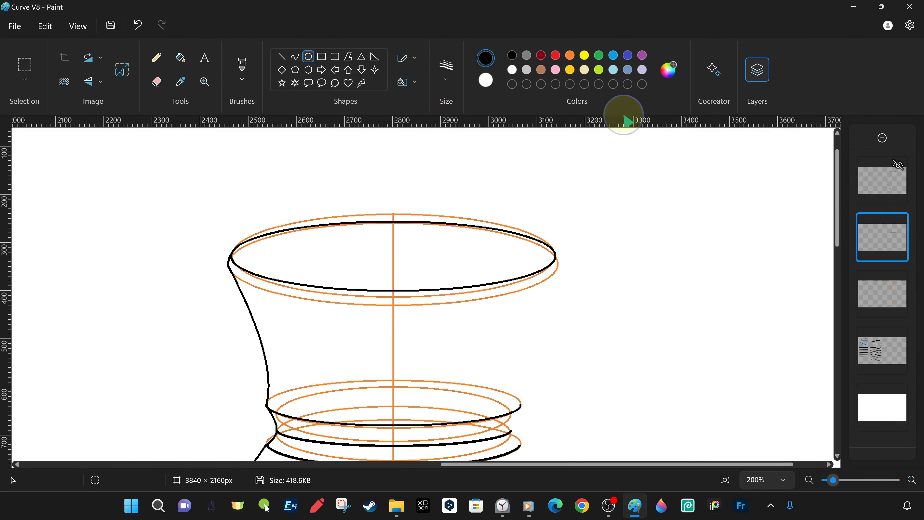
drag(227, 241, 553, 326)
drag(398, 268, 398, 248)
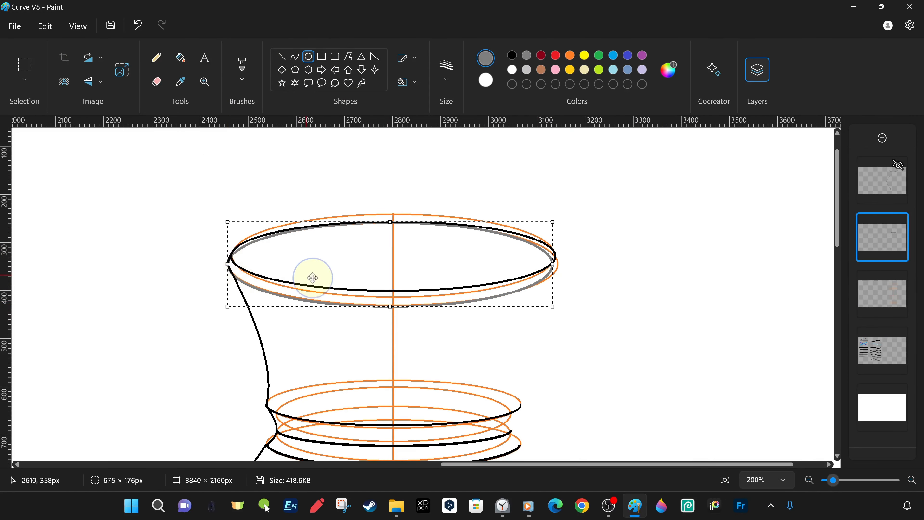
drag(390, 301, 393, 302)
drag(393, 221, 393, 226)
drag(228, 264, 228, 263)
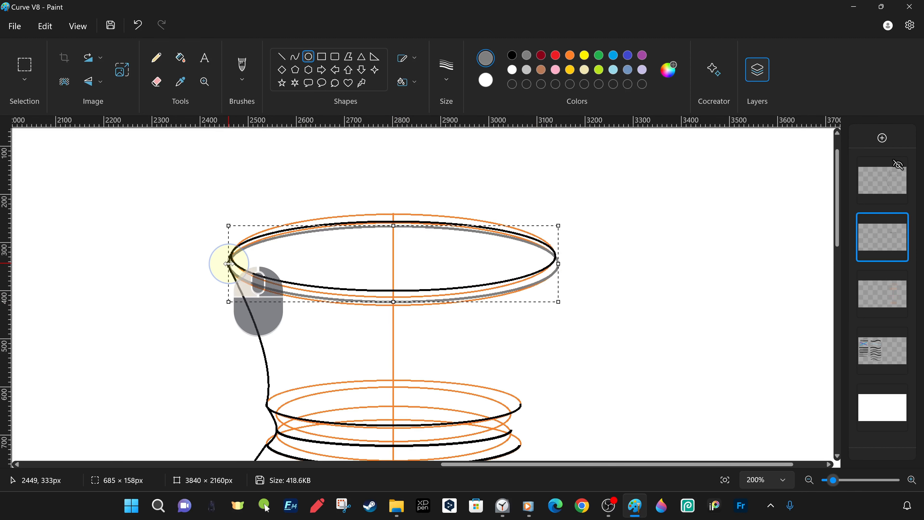
drag(393, 226, 392, 226)
drag(228, 264, 227, 262)
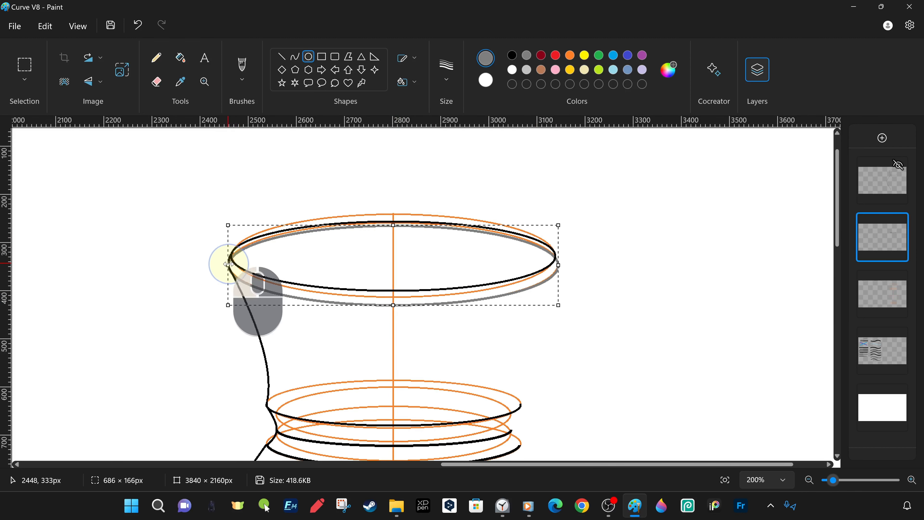
drag(394, 302, 394, 304)
drag(394, 225, 393, 228)
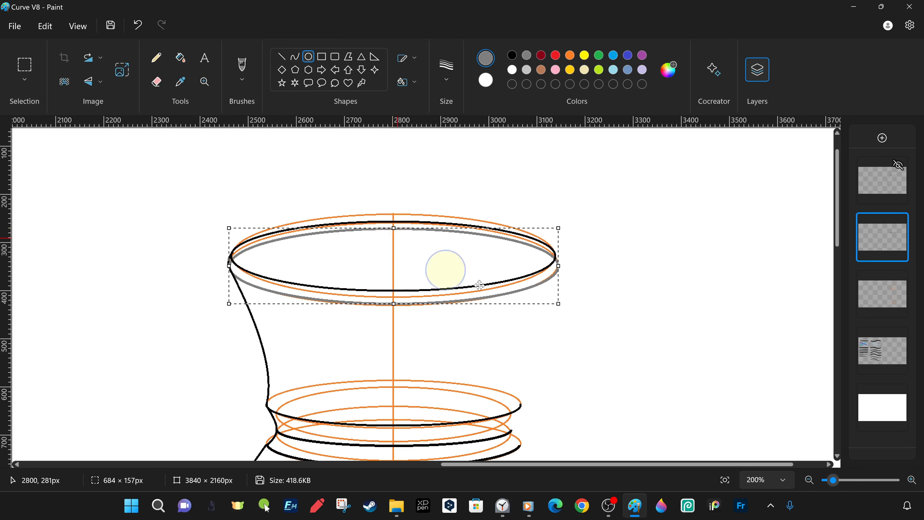
With the guide layer hidden, delete the back half of the outer rim ellipse and fill its front arc black.
click(899, 281)
click(901, 281)
click(902, 281)
click(24, 65)
drag(161, 182, 598, 269)
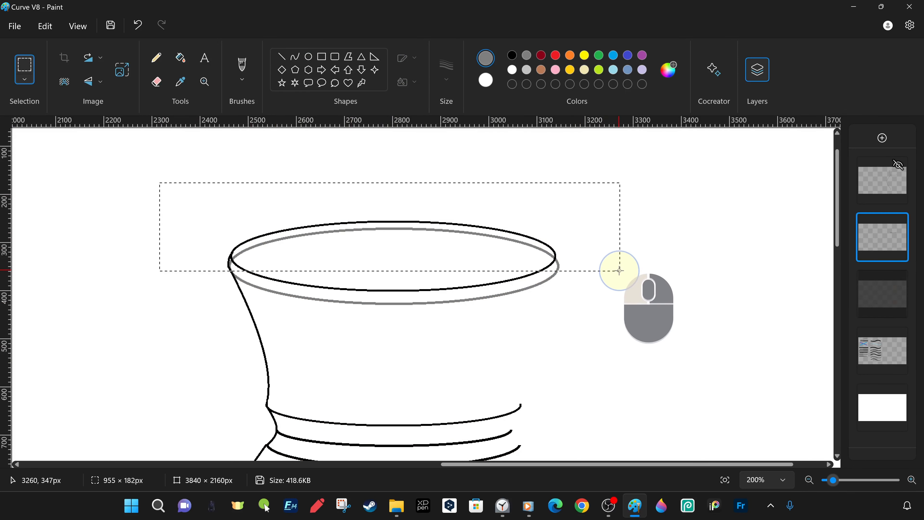
key(Delete)
click(902, 281)
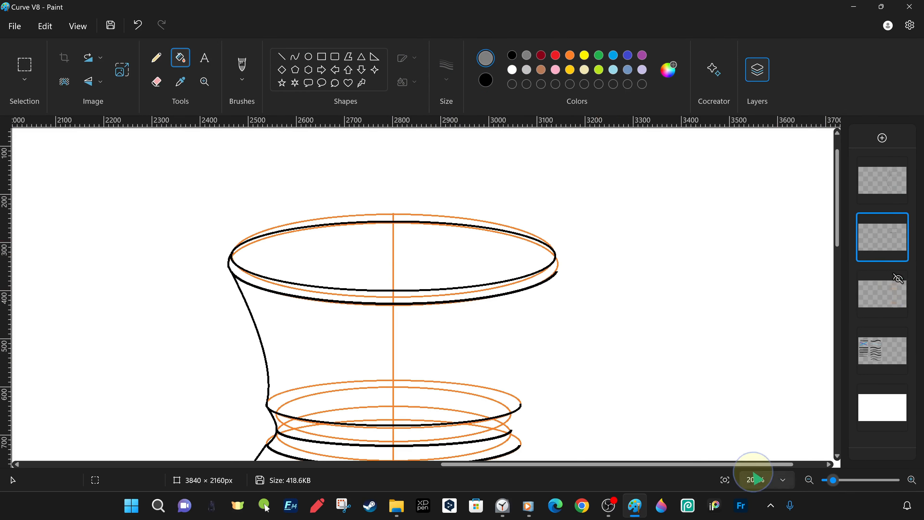
click(725, 480)
click(902, 278)
click(901, 280)
Draw a grey ellipse about 595 x 105 px inside the vase's rim, centred on the guide axis.
click(206, 81)
click(572, 221)
click(574, 218)
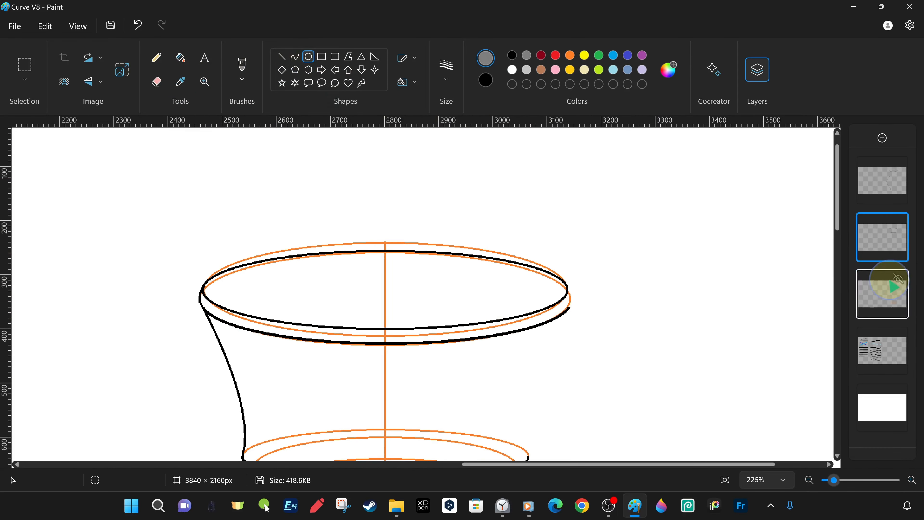
click(308, 57)
drag(223, 258, 545, 323)
drag(389, 258, 388, 261)
mouse_move(383, 323)
mouse_down()
mouse_move(401, 326)
mouse_move(397, 319)
mouse_up()
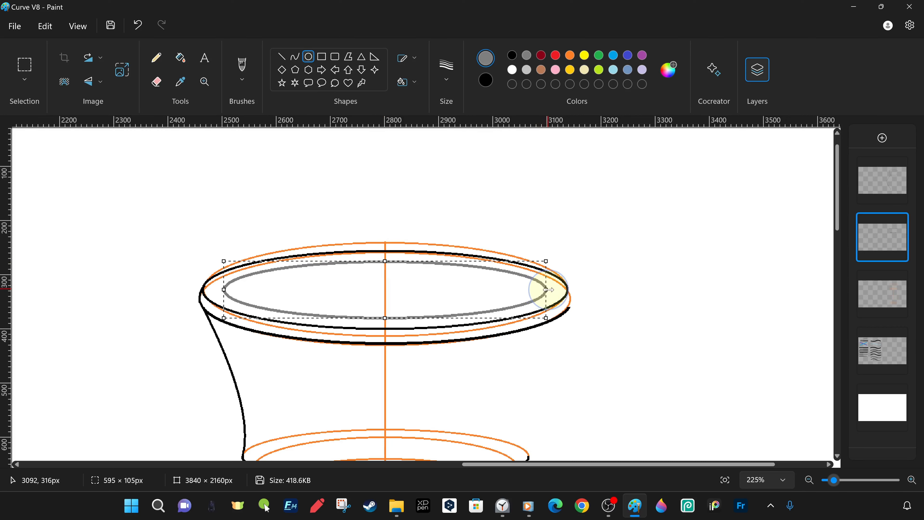
Make the inner rim ellipse black, commit it and hide the guide layer to review the whole vase.
scroll(614, 271, down, 3)
click(512, 55)
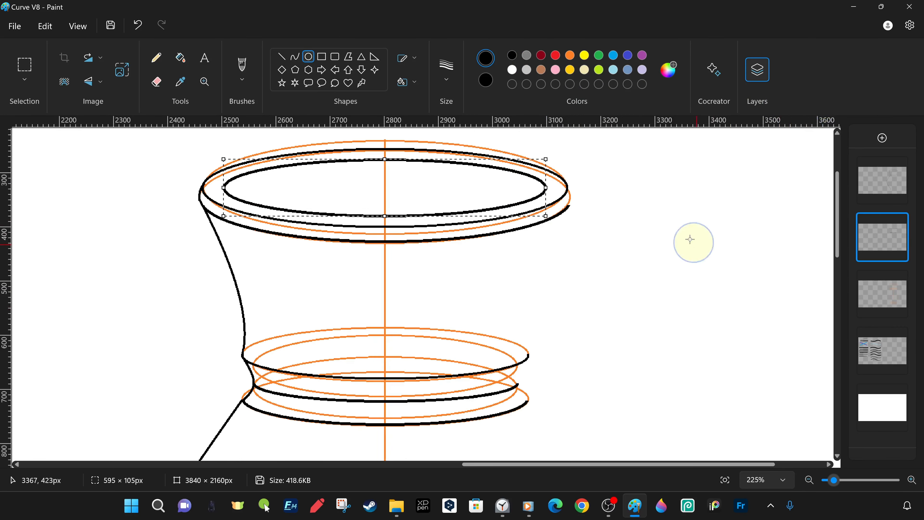
click(691, 239)
click(898, 279)
key(ctrl+0)
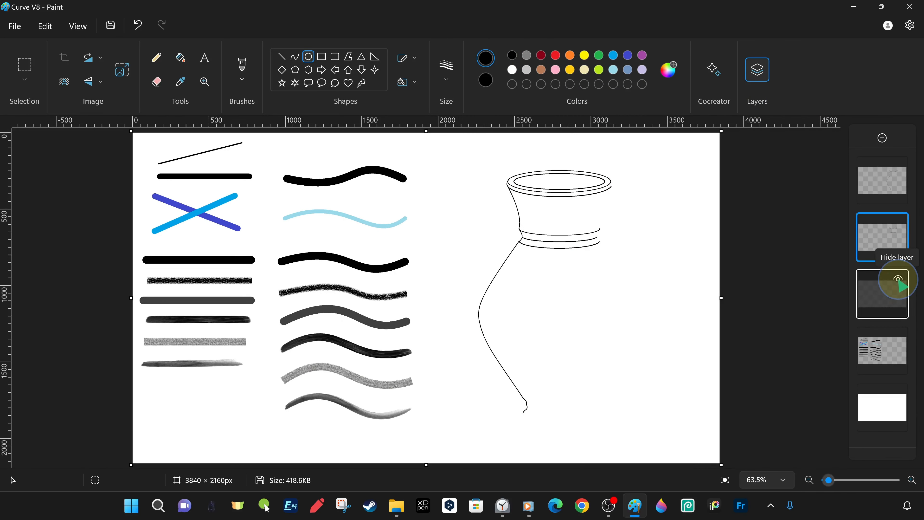
Show the guide layer again and draw a grey ellipse fitted to the lowest guide ellipse at the vase's base.
click(898, 279)
scroll(532, 367, up, 6)
drag(260, 269, 571, 329)
click(526, 55)
drag(270, 297, 241, 293)
drag(540, 295, 572, 296)
drag(400, 325, 401, 329)
drag(402, 265, 402, 258)
drag(230, 293, 228, 294)
Delete the back half of the base ellipse and fill its front arc black.
click(26, 66)
drag(711, 187, 220, 293)
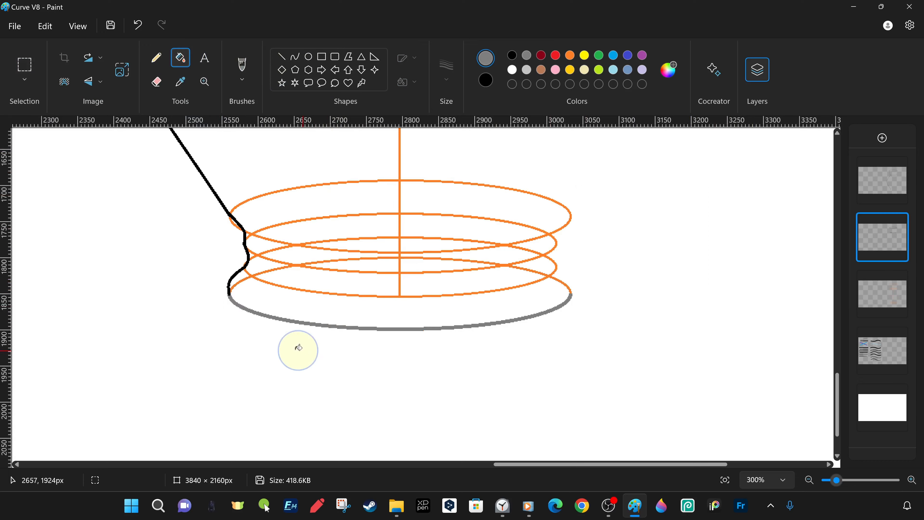
scroll(609, 306, down, 1)
Draw a grey ellipse about 433 x 80 px at the top of the vase's foot, starting at the outline's kink.
drag(245, 232, 563, 270)
drag(482, 278, 475, 331)
drag(397, 284, 397, 269)
drag(556, 298, 569, 296)
drag(238, 299, 231, 296)
drag(454, 272, 468, 199)
drag(580, 226, 555, 227)
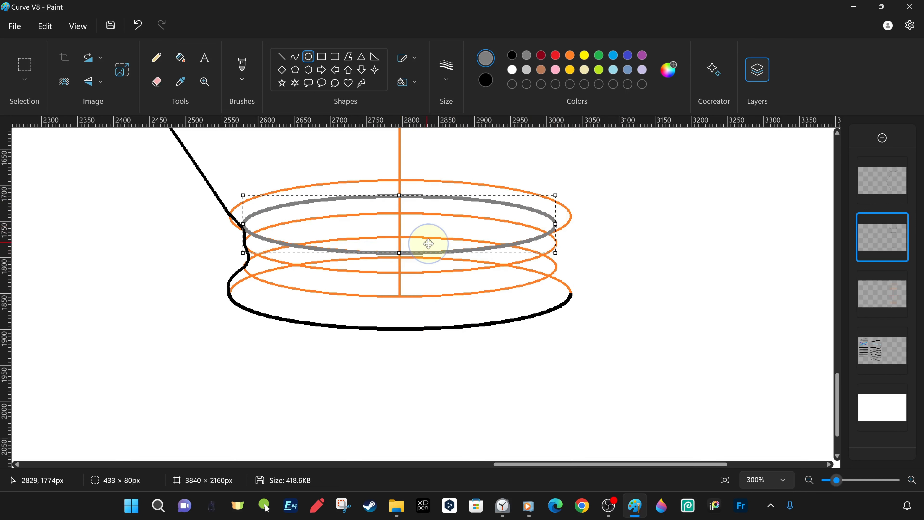
Fine-tune the height and position of the ellipse atop the foot to fit the outline and guide axis, with the guides shown.
drag(400, 253, 400, 252)
key(Down)
key(Down)
key(Down)
key(Down)
key(Down)
key(Up)
key(Up)
key(Up)
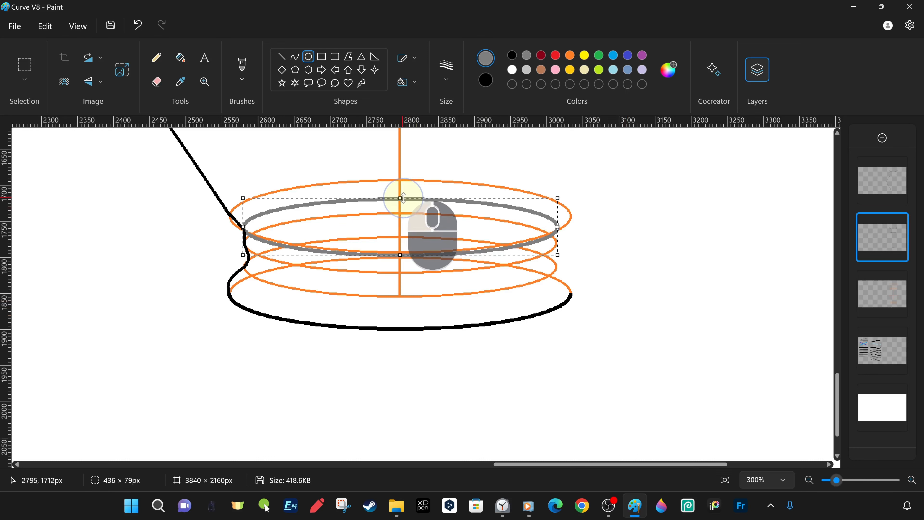
drag(403, 197, 404, 200)
drag(401, 256, 400, 253)
drag(403, 200, 403, 200)
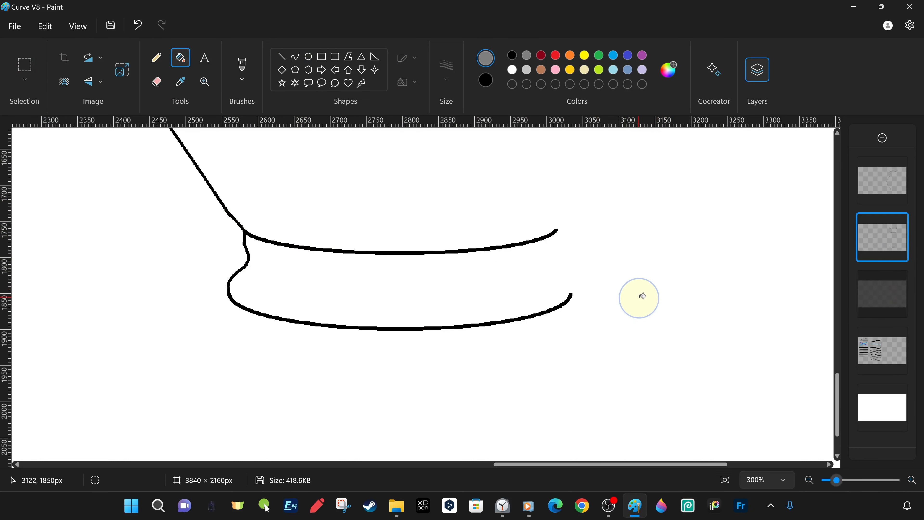
click(898, 279)
drag(244, 221, 569, 271)
mouse_move(244, 222)
mouse_down()
mouse_move(241, 246)
mouse_move(244, 215)
mouse_up()
drag(569, 245, 557, 245)
drag(400, 270, 401, 271)
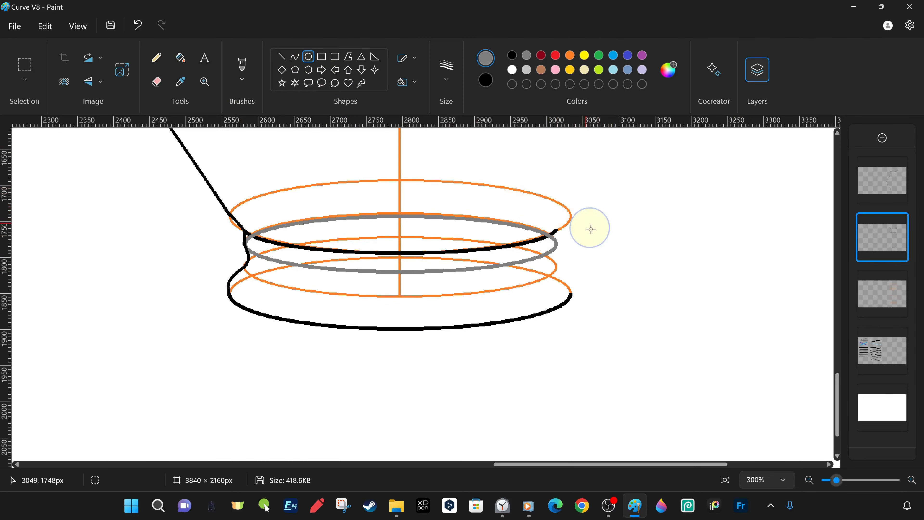
key(Delete)
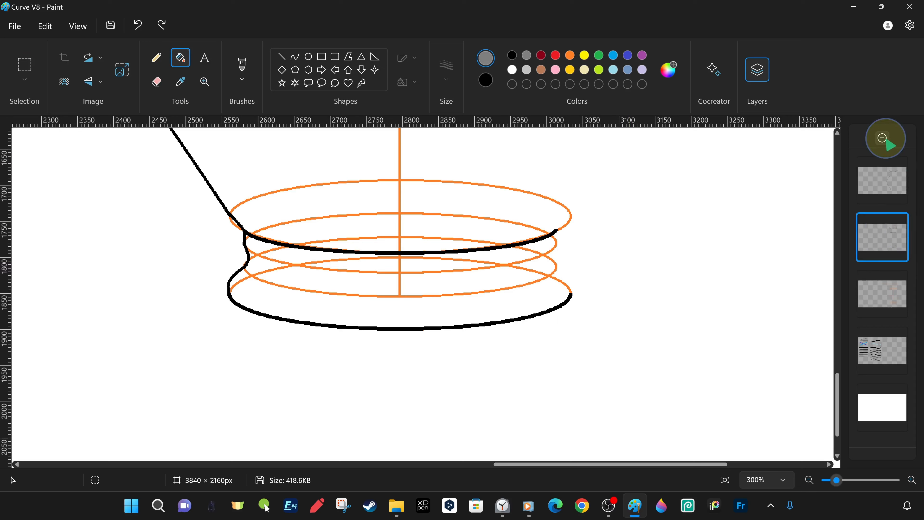
Add a new layer and draw a grey ellipse about 440 x 98 px just below the foot's uppermost black arc.
click(883, 139)
click(885, 241)
click(309, 57)
drag(245, 203, 559, 273)
drag(245, 239, 242, 238)
drag(402, 273, 402, 273)
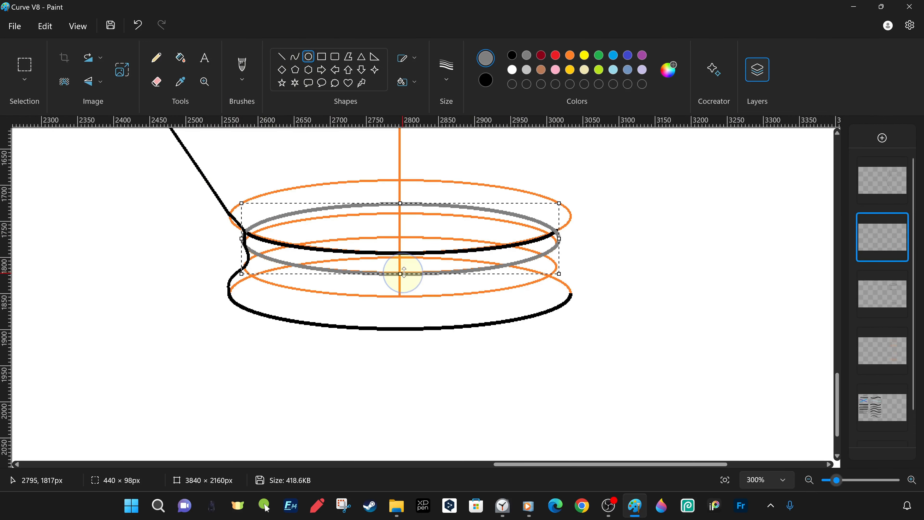
Reduce the new foot ellipse to a black front arc and merge its layer with the outline layer below.
drag(224, 225, 243, 261)
right_click(300, 263)
drag(898, 220, 899, 222)
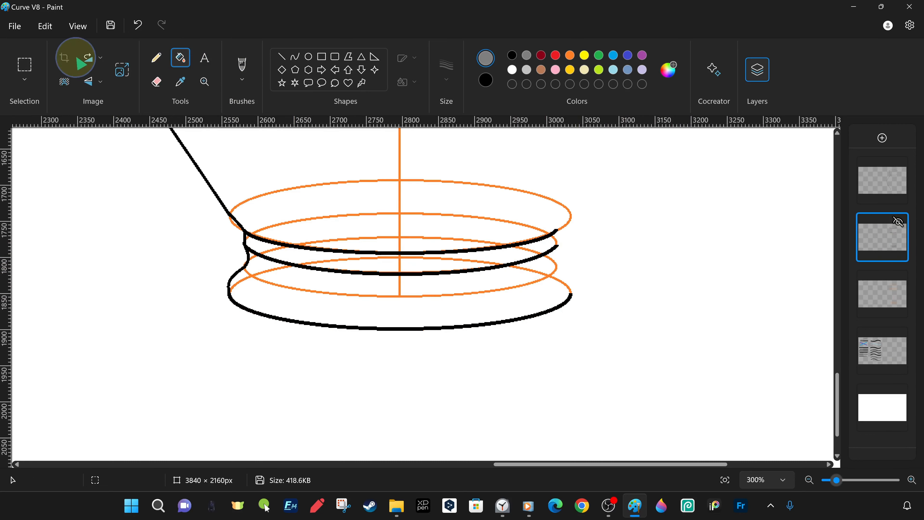
click(308, 57)
drag(242, 265, 554, 299)
key(Delete)
Merge the top outline layer with the layer below and toggle layer visibility to check the vase drawing.
click(725, 481)
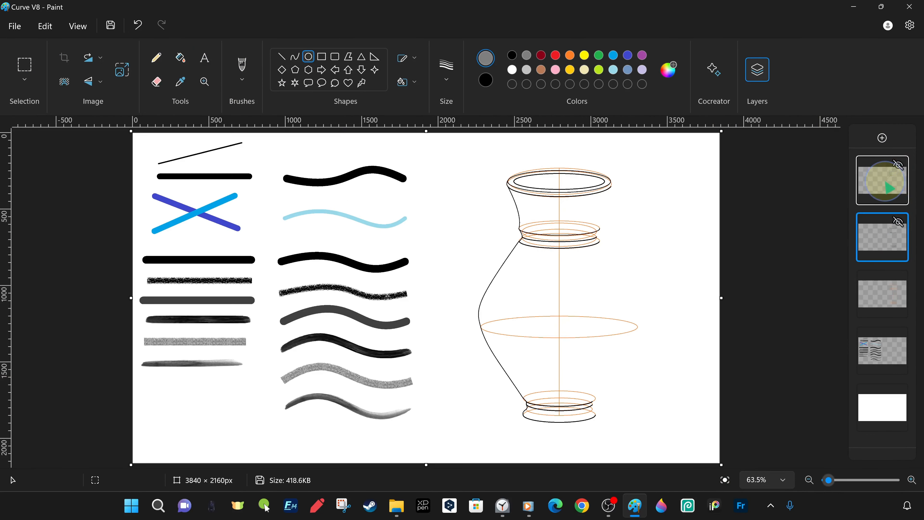
right_click(886, 181)
click(877, 233)
click(899, 166)
click(899, 165)
click(899, 222)
click(899, 222)
Add a new layer and draw a grey ellipse about 443 x 80 px over the third guide ellipse of the foot.
click(204, 82)
click(544, 348)
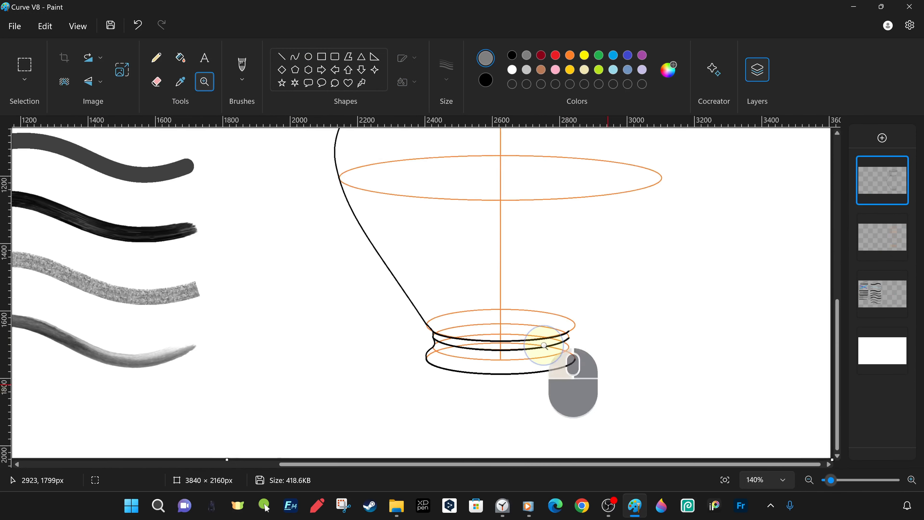
click(544, 348)
scroll(545, 347, down, 1)
click(308, 57)
click(882, 237)
click(883, 138)
mouse_move(304, 258)
mouse_down()
mouse_move(376, 276)
mouse_move(545, 282)
mouse_up()
drag(426, 259, 426, 239)
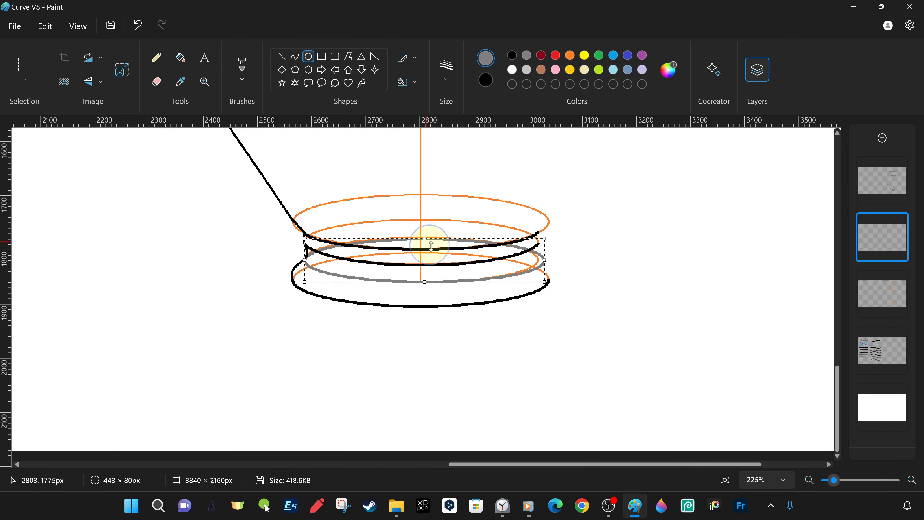
Fit the grey ellipse to the foot's third guide ellipse and the side outline, narrowing it to 433 x 80 px.
scroll(746, 295, up, 5)
key(Up)
key(Up)
key(Left)
key(Left)
key(Down)
key(Down)
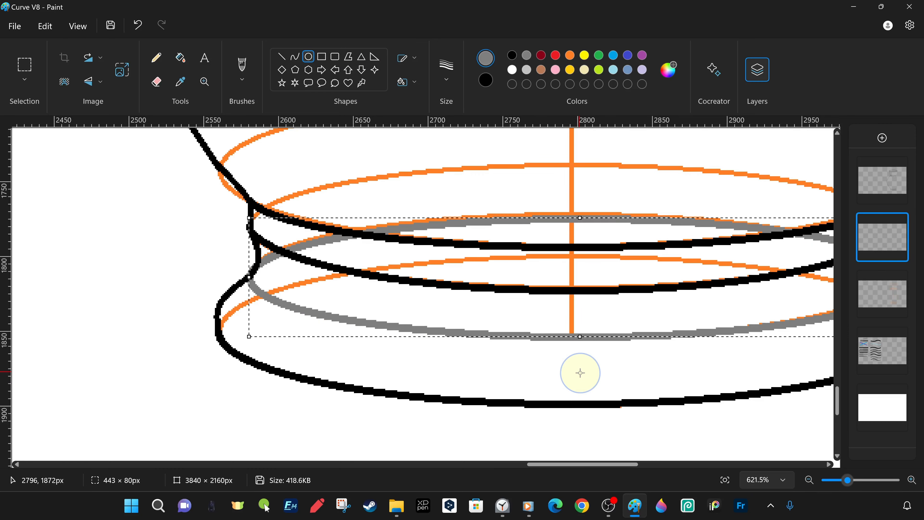
scroll(753, 238, down, 1)
drag(756, 246, 744, 244)
Recolour the foot ellipse black and delete its back half, leaving only the front arc.
click(512, 55)
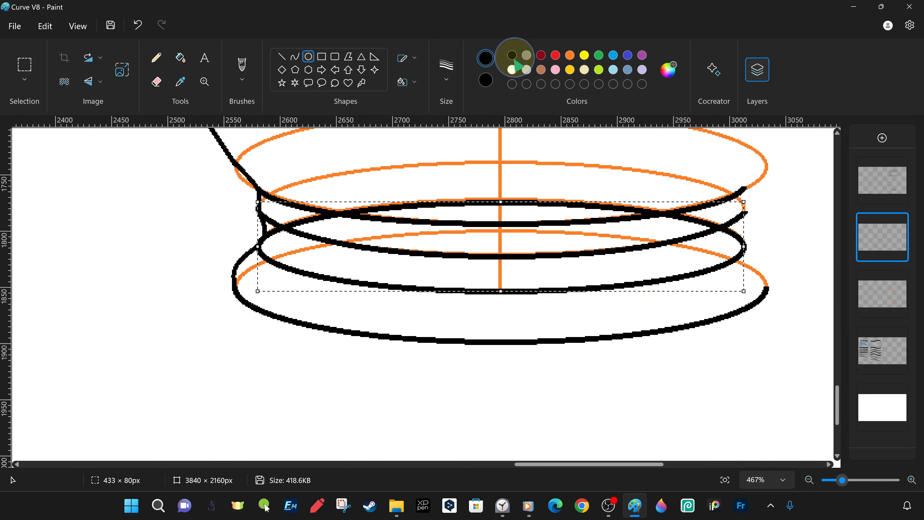
click(527, 55)
click(584, 373)
click(24, 64)
drag(230, 169, 785, 246)
key(Delete)
Merge the new arc's layer with the vase outline and toggle the guide layer to check the drawing.
click(179, 59)
click(888, 291)
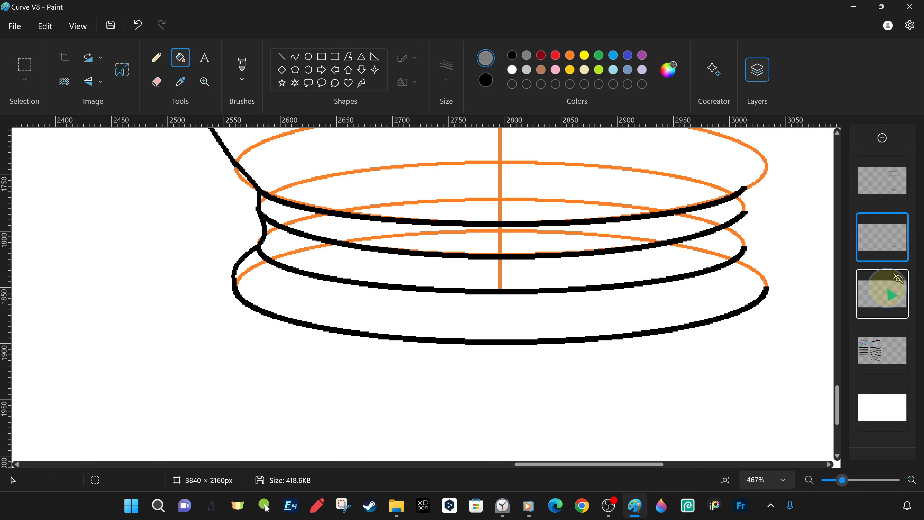
right_click(888, 184)
click(849, 236)
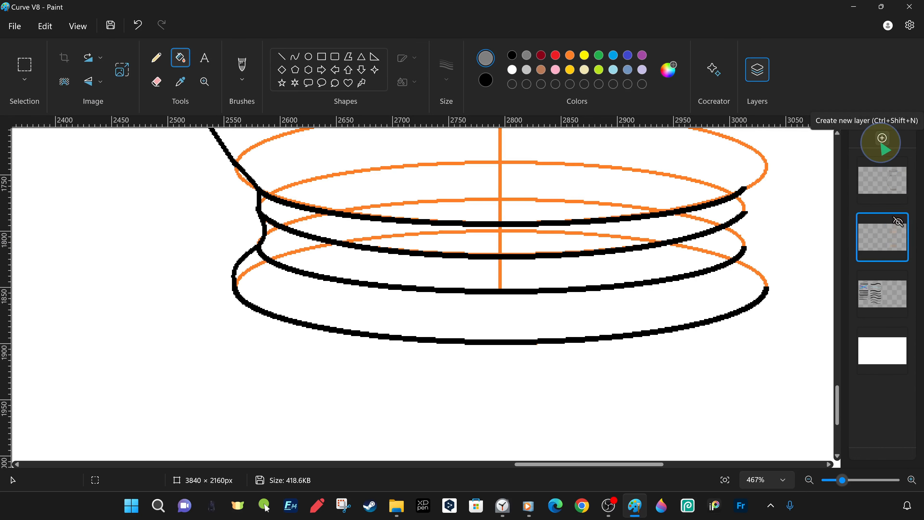
click(726, 480)
click(902, 222)
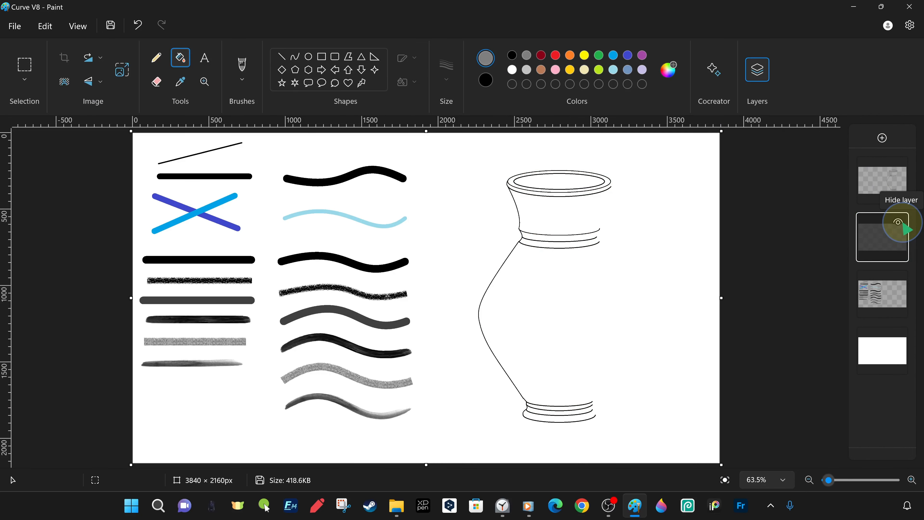
click(898, 222)
Save the drawing with the orange guides visible as a PNG named Curve V9.
click(14, 27)
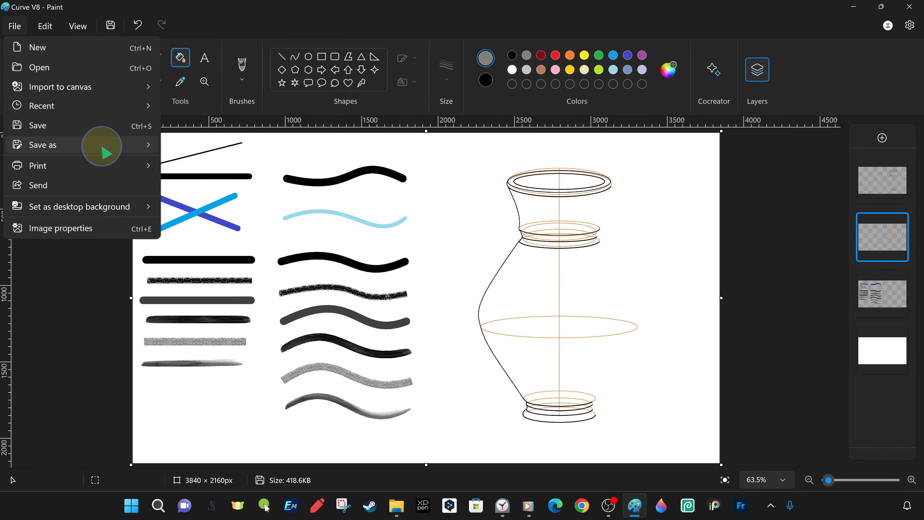
click(88, 145)
double_click(477, 177)
click(381, 294)
text(9)
click(632, 351)
Hide the guide, brush-stroke and background layers and save the vase outline alone as Curve V10.
click(899, 278)
click(899, 336)
click(898, 221)
text(10)
click(361, 283)
click(404, 299)
Show the hidden layers again and duplicate the vase outline layer.
click(898, 335)
click(898, 278)
click(898, 222)
right_click(884, 182)
click(779, 215)
Delete the right half of the vase outline on the top layer, exactly from the orange centre line outward.
click(25, 66)
drag(634, 150, 559, 449)
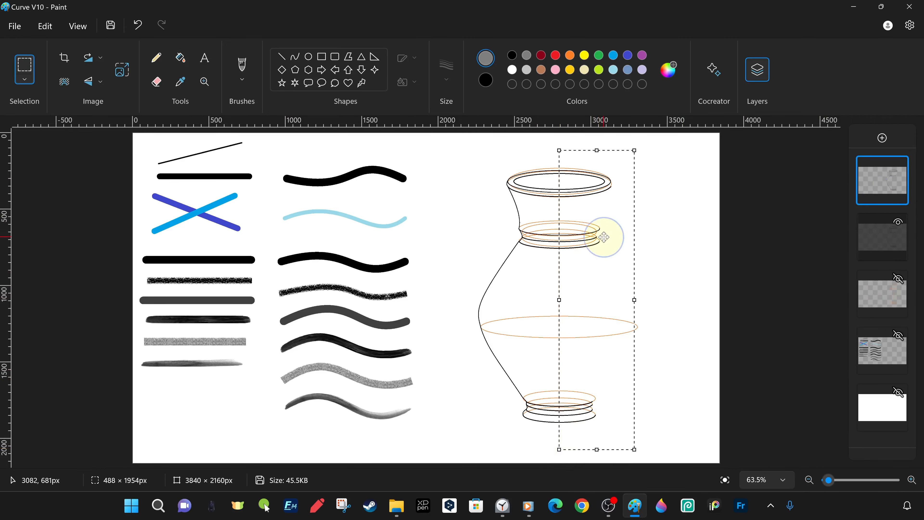
scroll(604, 237, up, 6)
drag(493, 462, 654, 462)
scroll(501, 304, down, 6)
key(Delete)
scroll(502, 303, up, 6)
scroll(501, 303, down, 20)
click(725, 480)
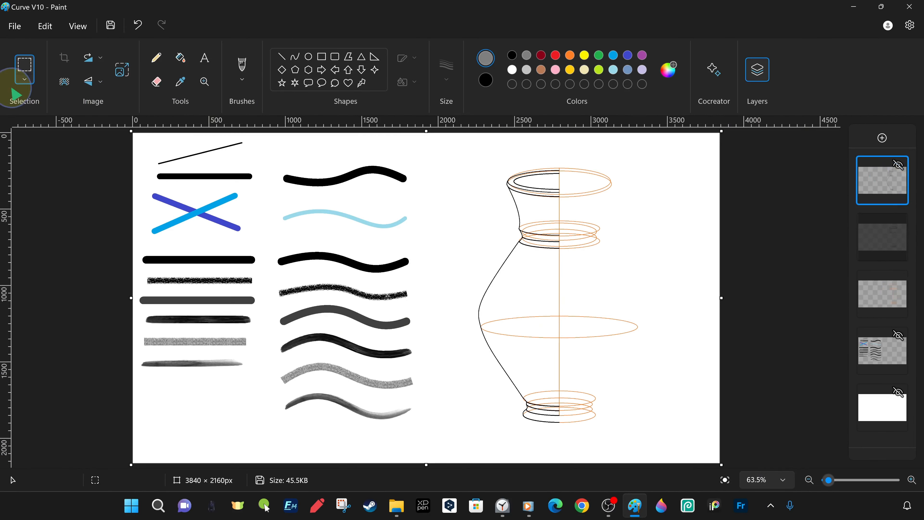
Save the half-vase drawing as a PNG named Curve V11.
click(898, 165)
click(14, 26)
click(200, 147)
click(361, 284)
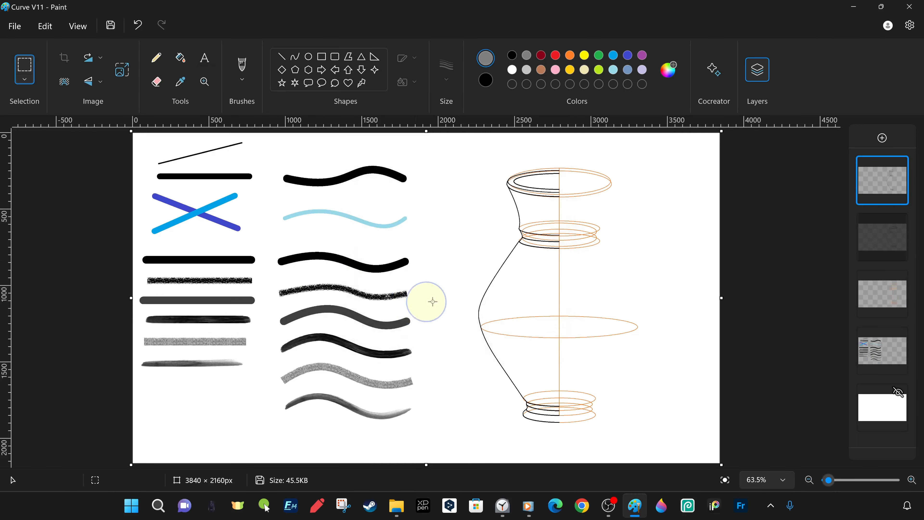
Hide the background, brush-stroke and guide layers and save the half-vase outline as Curve V12.
click(899, 393)
click(899, 335)
click(898, 278)
click(14, 26)
click(207, 147)
click(359, 282)
Show the guide layer, save the result as Curve V13, and make the brush-stroke and background layers visible again.
click(898, 279)
click(15, 26)
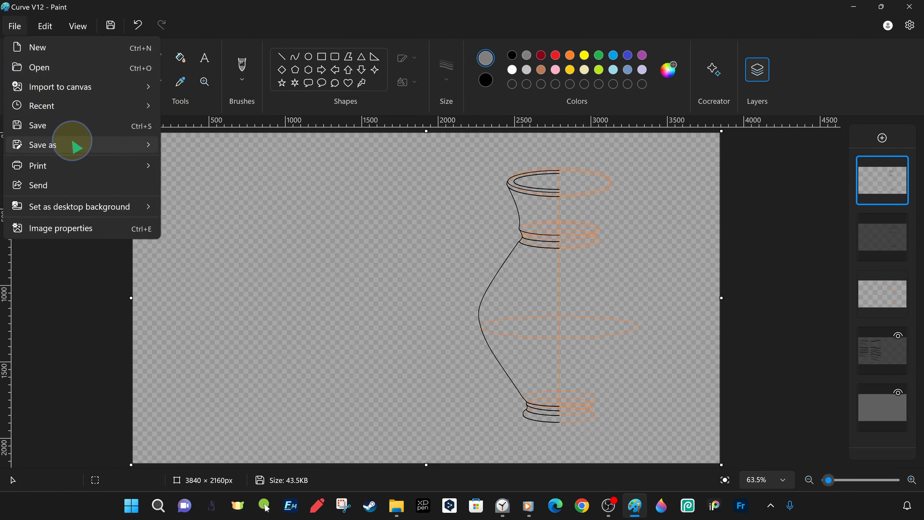
click(208, 148)
text(3)
click(362, 283)
click(898, 392)
click(898, 335)
right_click(563, 300)
click(597, 99)
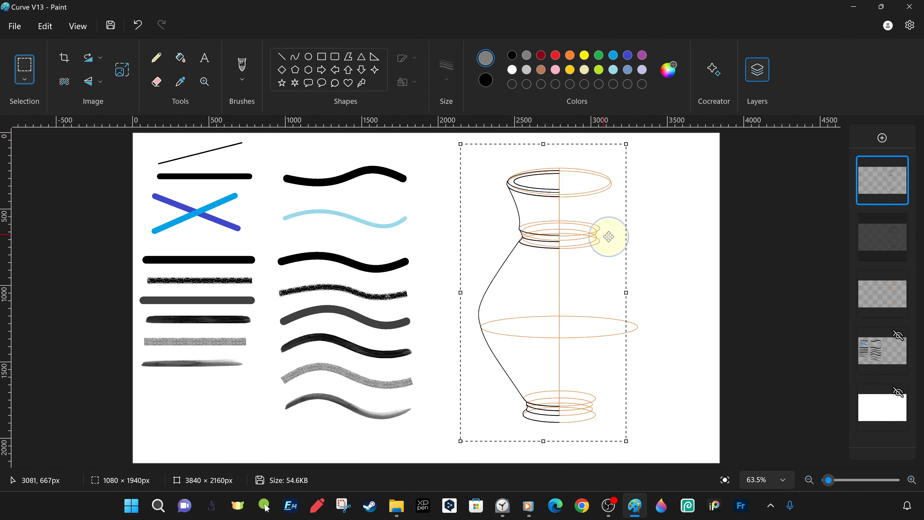
right_click(608, 235)
click(640, 281)
drag(184, 267, 542, 285)
key(ctrl+z)
drag(642, 154, 462, 438)
right_click(538, 286)
click(623, 90)
click(205, 82)
click(669, 289)
click(24, 65)
right_click(347, 256)
click(379, 304)
drag(267, 320, 339, 329)
key(ctrl+z)
Copy the half-vase outline with a rectangular selection of about 697 x 1796 px and paste it.
click(725, 481)
click(28, 80)
click(46, 98)
drag(566, 155, 458, 429)
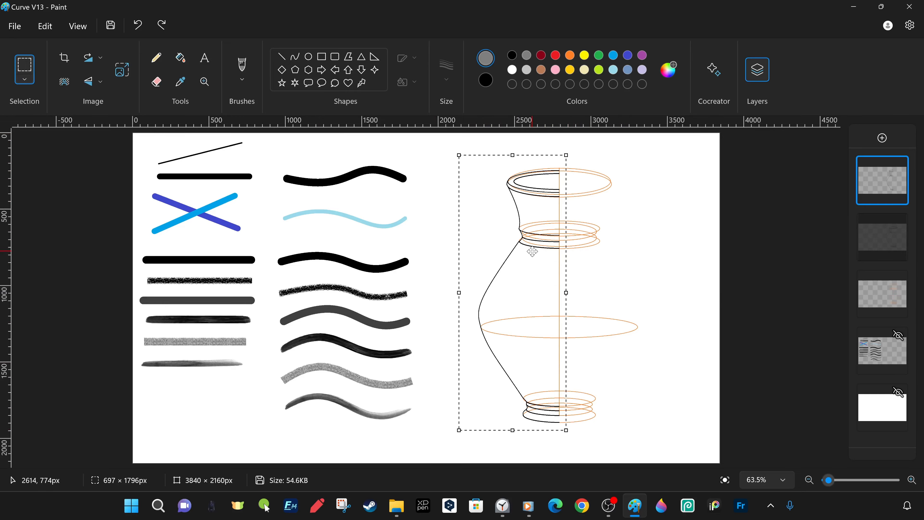
right_click(528, 247)
click(561, 272)
right_click(613, 212)
click(641, 258)
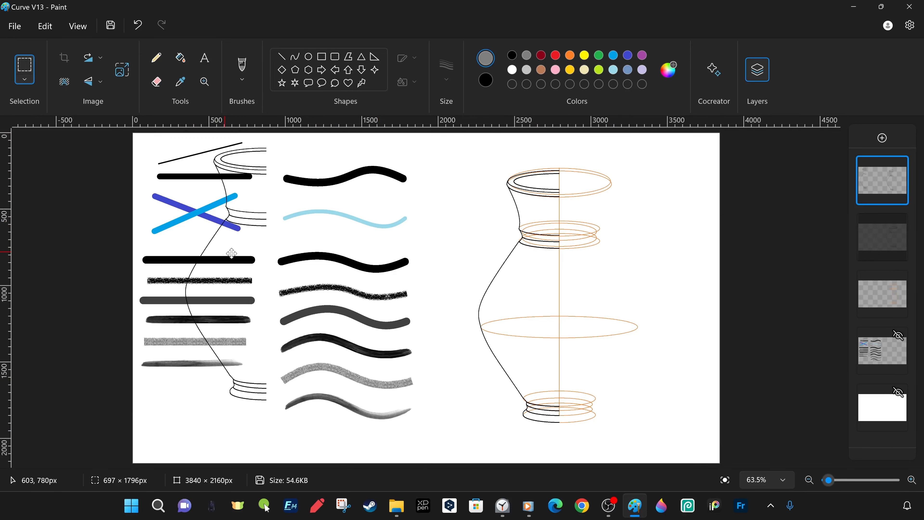
Flip the pasted half horizontally and align it along the centre line to complete the symmetrical vase.
right_click(520, 273)
click(722, 244)
drag(500, 303, 582, 304)
scroll(582, 303, up, 6)
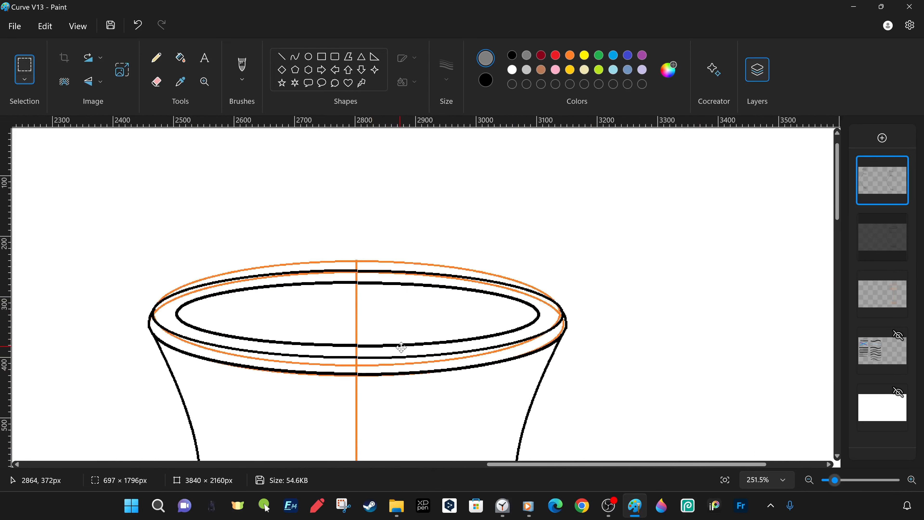
drag(402, 348, 419, 361)
scroll(708, 347, down, 6)
Save PNG stages of the completed vase through Curve V16 with different layers visible, and show the brush strokes again.
click(899, 281)
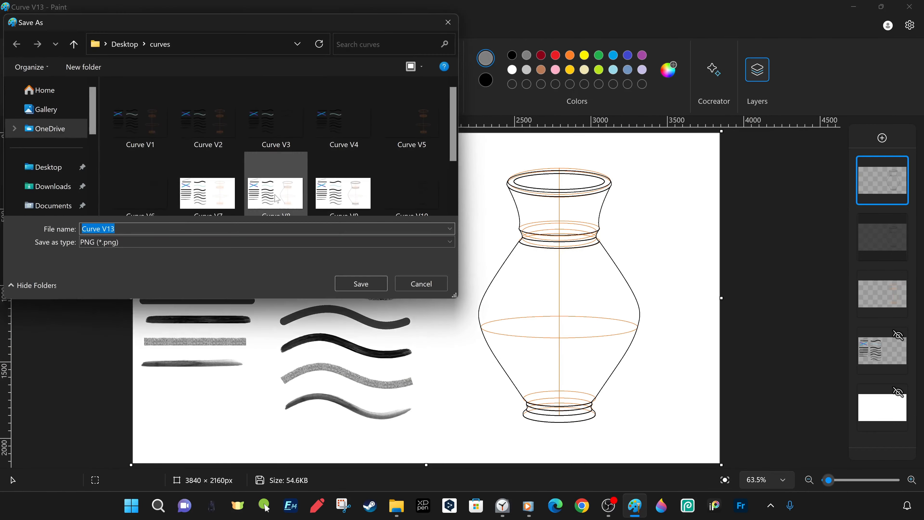
click(360, 284)
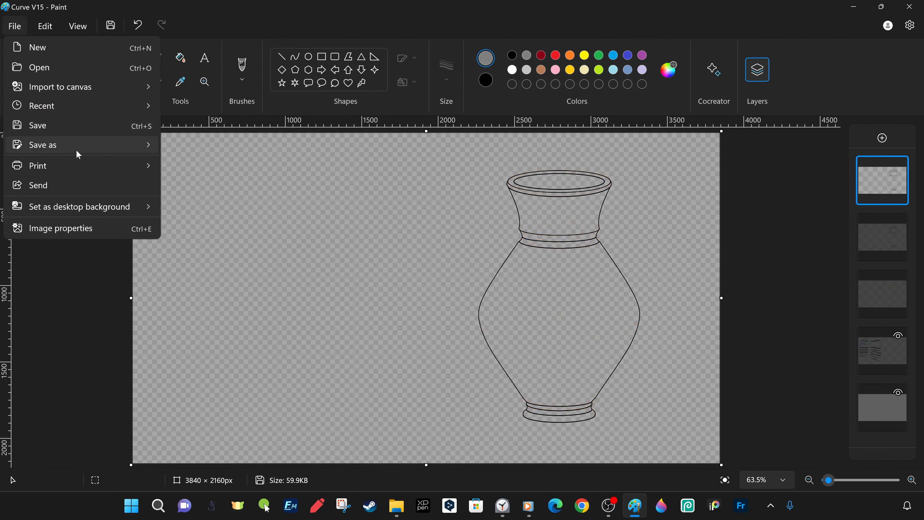
click(77, 151)
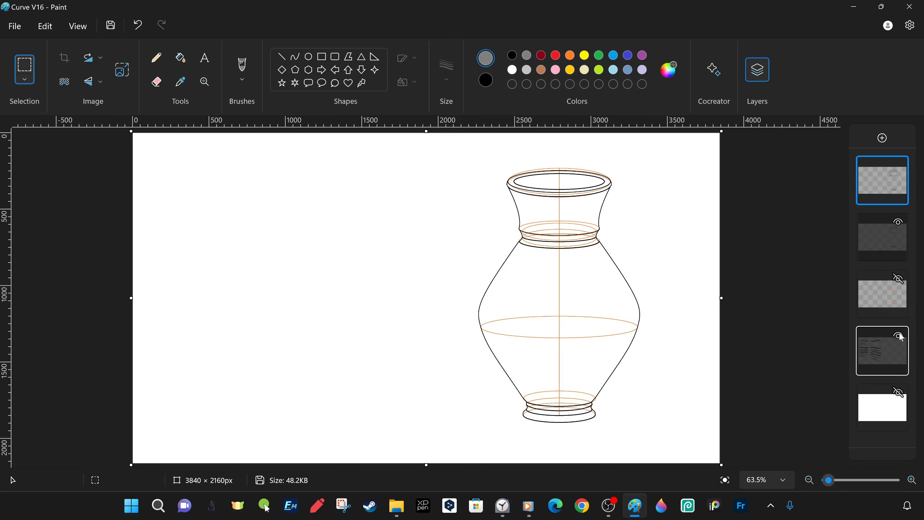
click(900, 337)
Delete the layer holding the unmirrored vase outline and set up an empty layer beneath the completed vase.
click(885, 232)
right_click(884, 232)
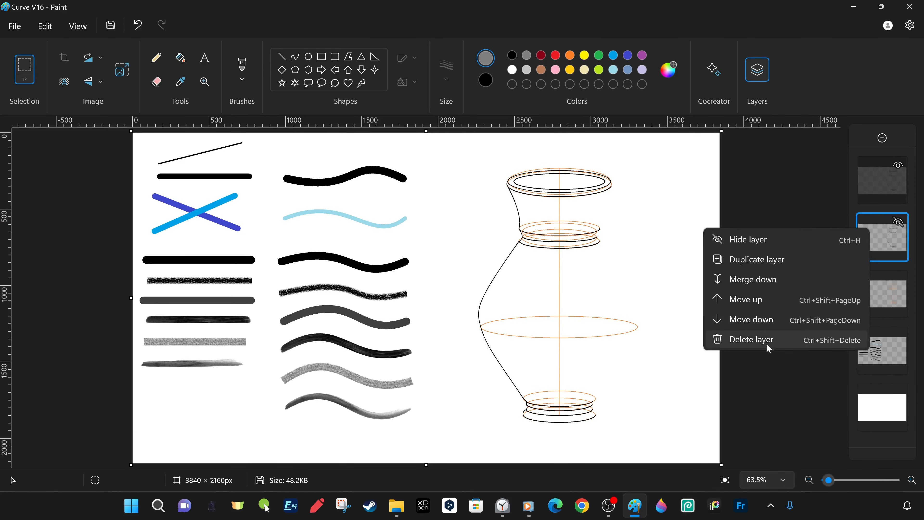
click(736, 339)
key(ctrl+z)
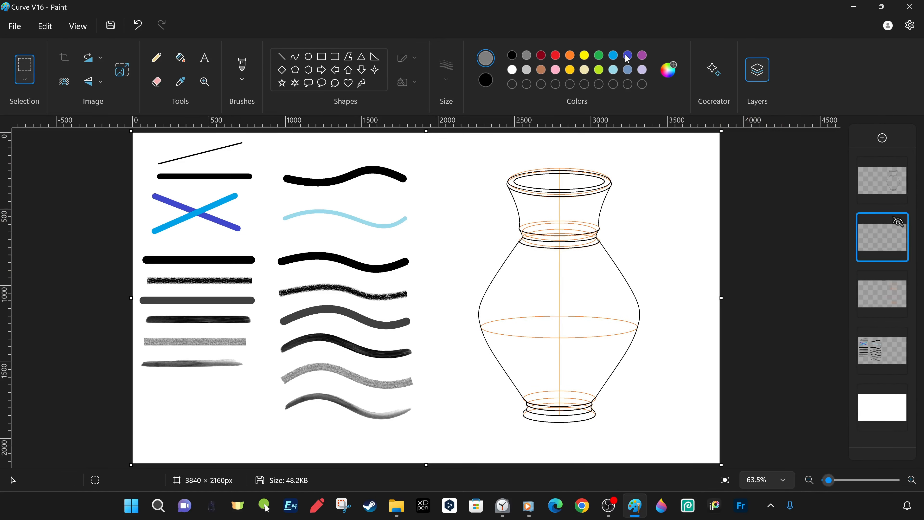
With the Curve tool in indigo, draw two bent curves across the vase's lower body, the first about 721 x 475 px.
click(205, 82)
click(261, 170)
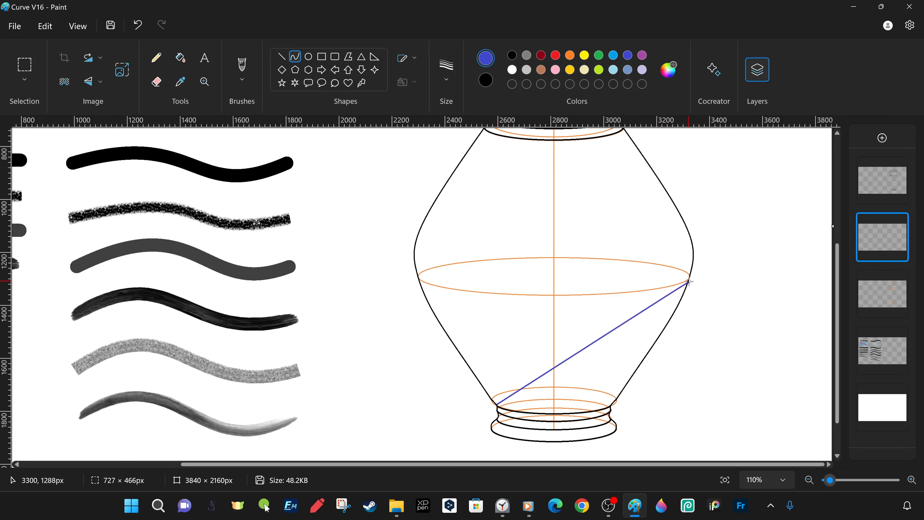
key(ctrl+z)
scroll(435, 427, up, 2)
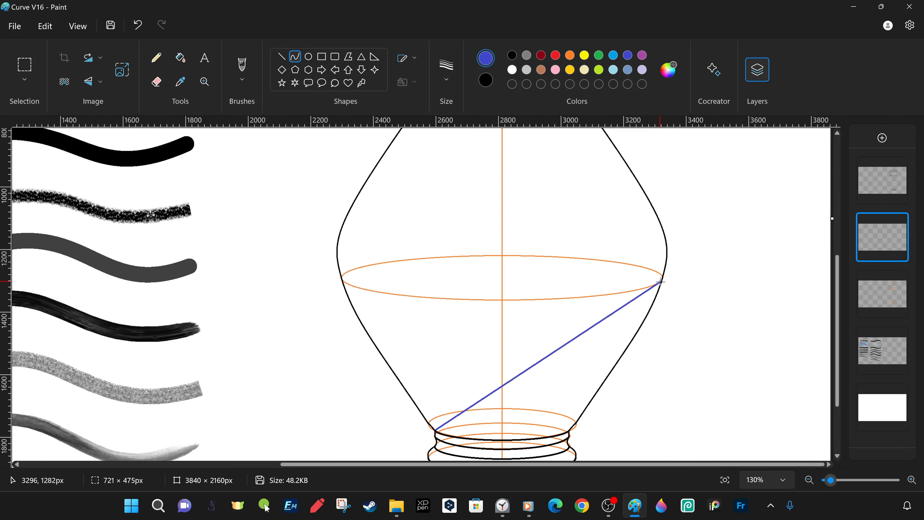
drag(598, 276, 659, 219)
drag(499, 313, 504, 277)
drag(621, 235, 622, 221)
click(695, 341)
Draw a third indigo curve rising diagonally across the middle of the vase body and arching near its right edge.
scroll(696, 341, up, 3)
drag(351, 407, 640, 286)
drag(576, 293, 555, 264)
mouse_move(540, 226)
mouse_down()
mouse_move(541, 216)
mouse_move(572, 216)
mouse_up()
click(697, 268)
Draw two arched indigo curves on the upper body below the neck, about 832 x 398 px and 510 x 246 px.
scroll(698, 268, up, 2)
drag(598, 277, 337, 402)
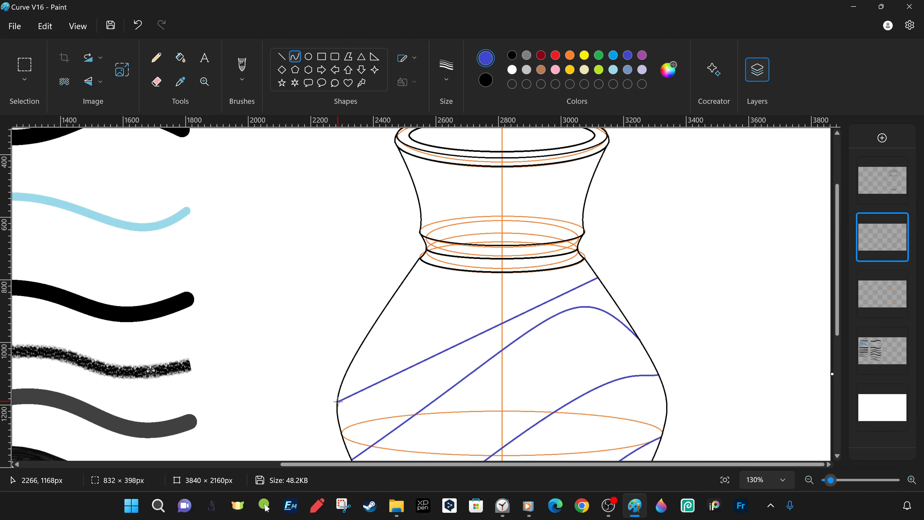
drag(517, 316, 502, 288)
drag(404, 370, 388, 399)
click(704, 289)
scroll(708, 287, down, 5)
scroll(708, 287, up, 5)
drag(519, 272, 361, 349)
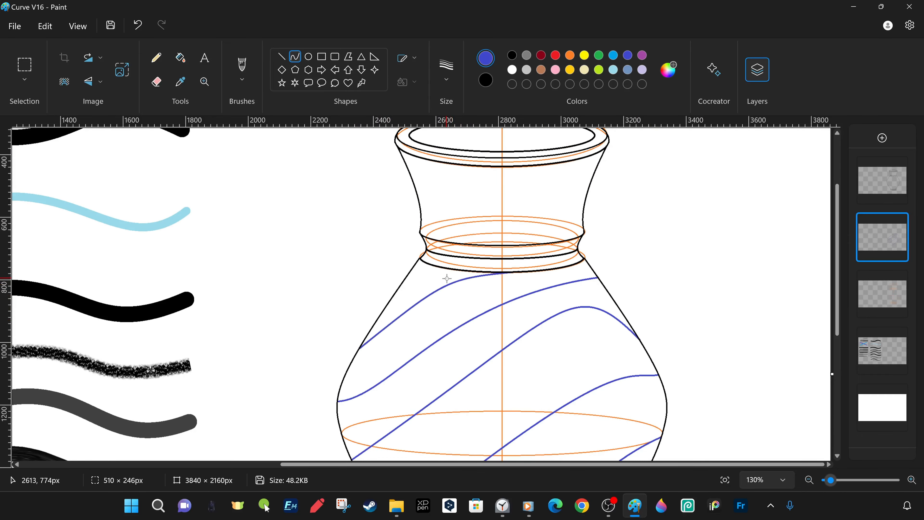
Add two more indigo curves across the middle and lower body, between the existing diagonal ones.
scroll(648, 258, down, 3)
mouse_move(465, 362)
mouse_down()
mouse_move(611, 233)
mouse_move(607, 249)
mouse_up()
drag(369, 339, 651, 208)
drag(615, 194, 603, 165)
drag(421, 346, 406, 373)
click(706, 292)
Hide the guide layer and draw a short indigo curve across the body just above the foot.
scroll(706, 291, up, 3)
click(898, 279)
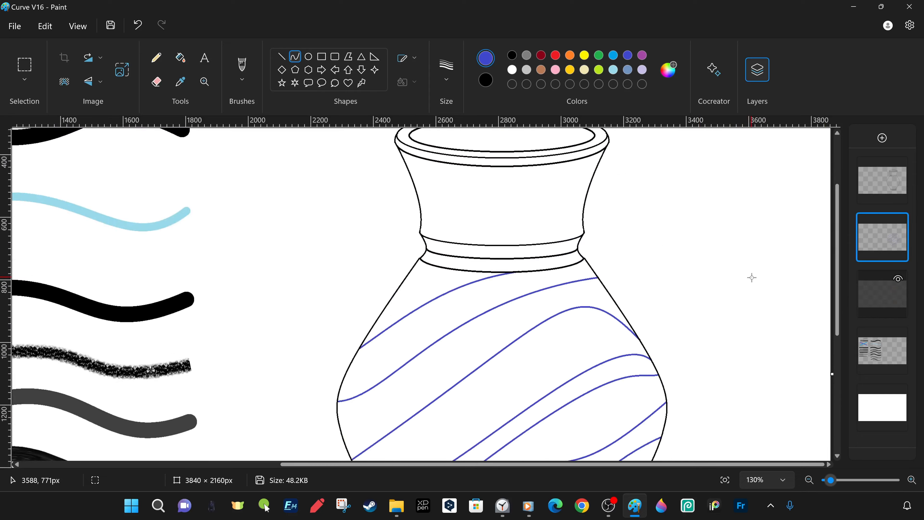
scroll(736, 253, up, 1)
scroll(686, 280, down, 5)
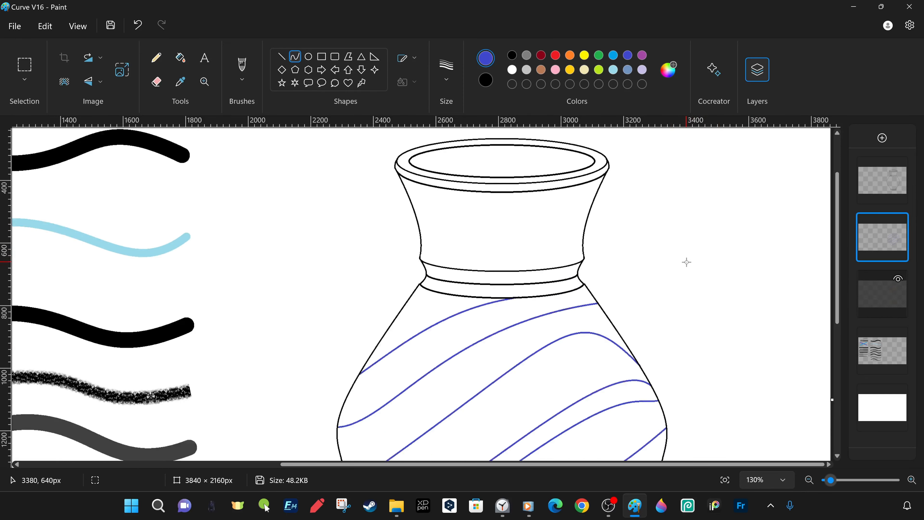
drag(614, 317, 478, 391)
mouse_move(563, 348)
mouse_down()
mouse_move(564, 362)
mouse_move(586, 361)
mouse_up()
click(694, 335)
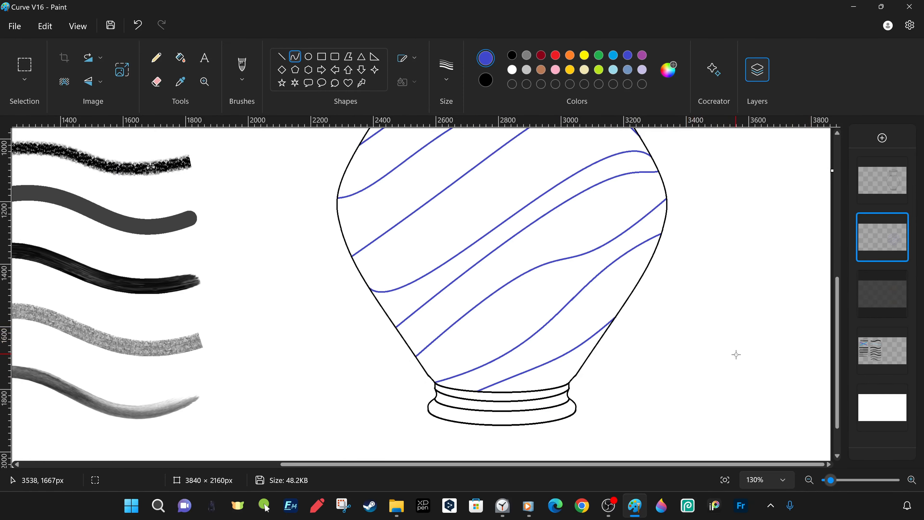
scroll(741, 357, up, 3)
click(725, 480)
drag(829, 480, 830, 480)
drag(713, 465, 801, 465)
drag(672, 236, 428, 346)
drag(549, 292, 623, 222)
click(726, 481)
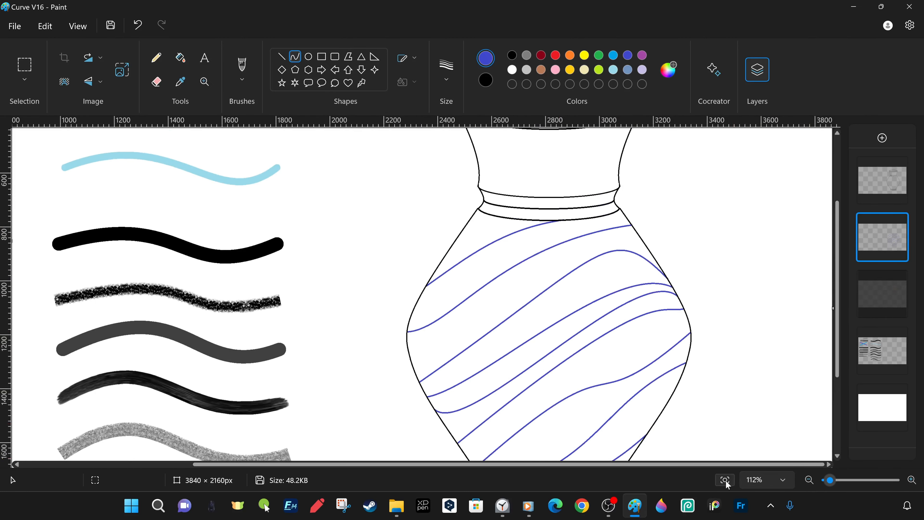
scroll(610, 308, up, 4)
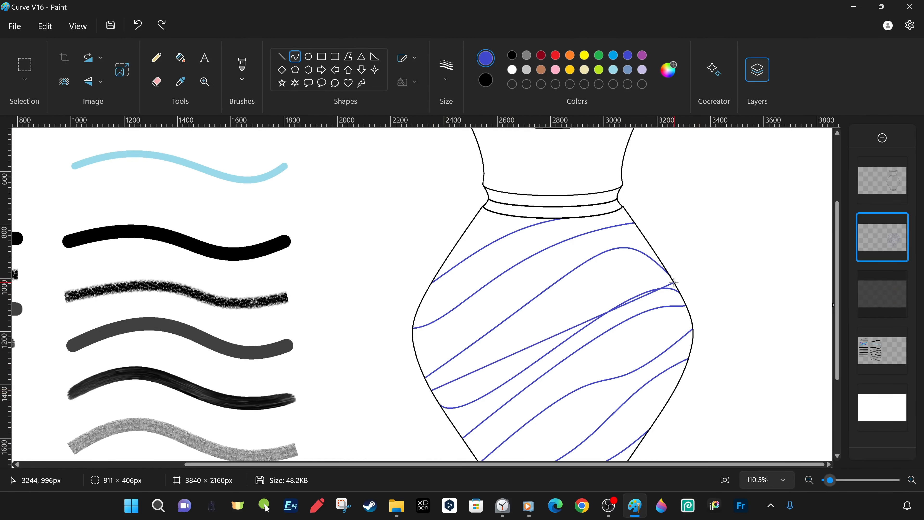
mouse_move(674, 283)
mouse_down()
mouse_move(632, 263)
mouse_move(633, 276)
mouse_move(651, 279)
mouse_move(623, 270)
mouse_move(534, 381)
mouse_move(579, 344)
mouse_move(575, 337)
mouse_up()
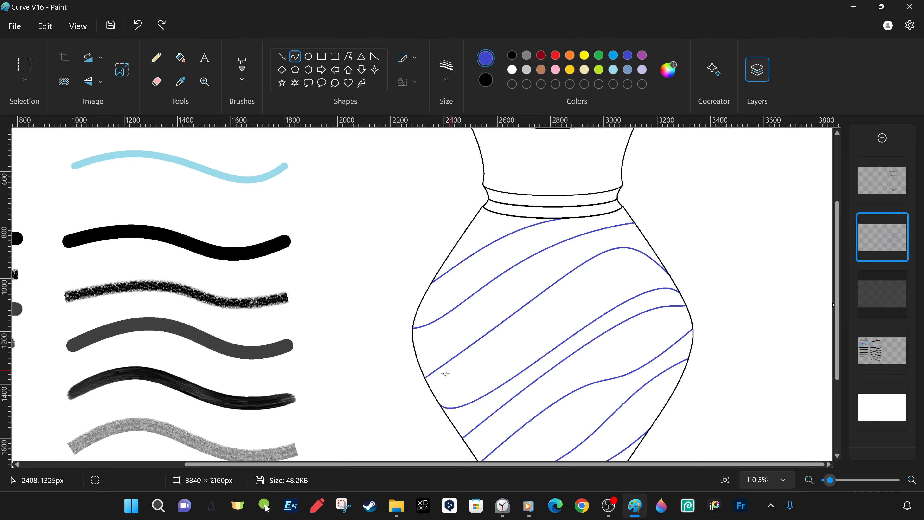
Draw an arched indigo curve across the widest part of the body, in the gap between the upper and middle curves.
drag(434, 393, 674, 283)
mouse_move(628, 248)
mouse_down()
mouse_move(621, 239)
mouse_move(603, 291)
mouse_up()
drag(650, 272, 648, 270)
click(726, 333)
scroll(726, 333, down, 1)
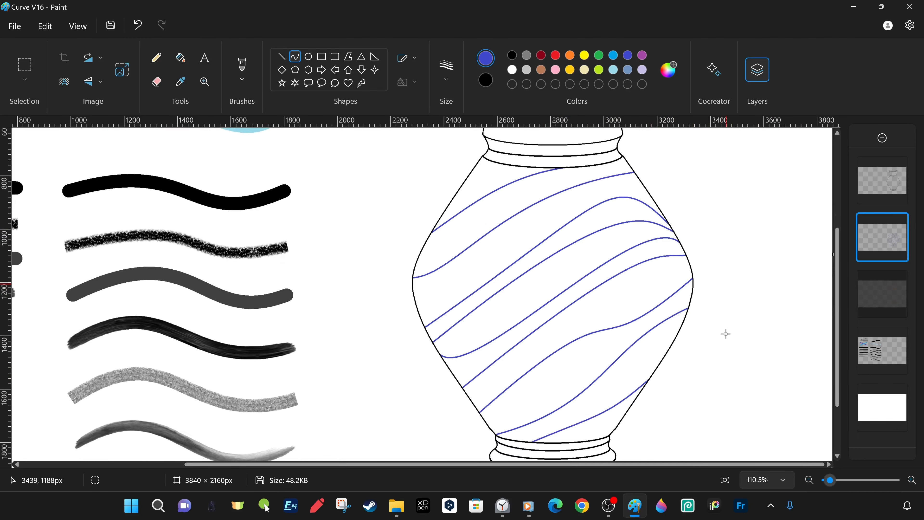
Toggle the guide layer and save the vase with its indigo curves as PNG stages through Curve V18.
click(725, 480)
click(903, 280)
click(14, 26)
mouse_move(88, 145)
click(176, 159)
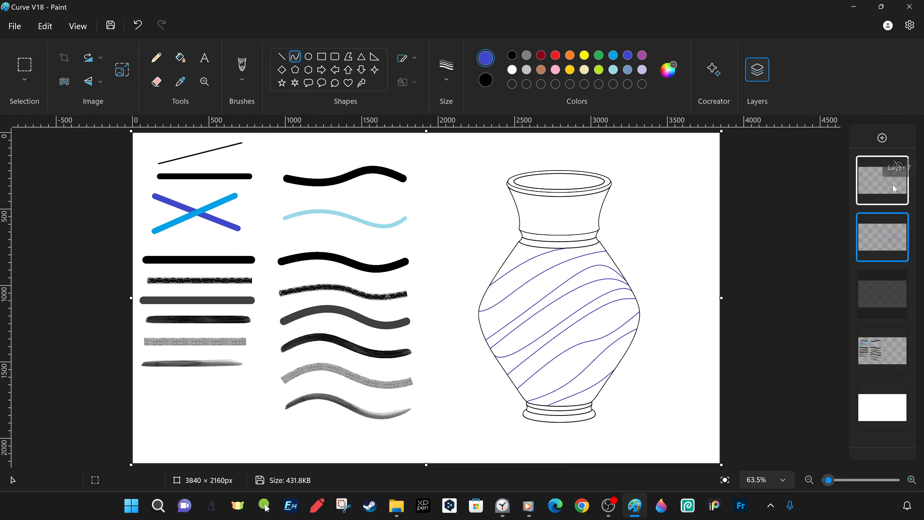
Merge the vase outline with the curve layer below and fill the indigo curves with black.
right_click(895, 189)
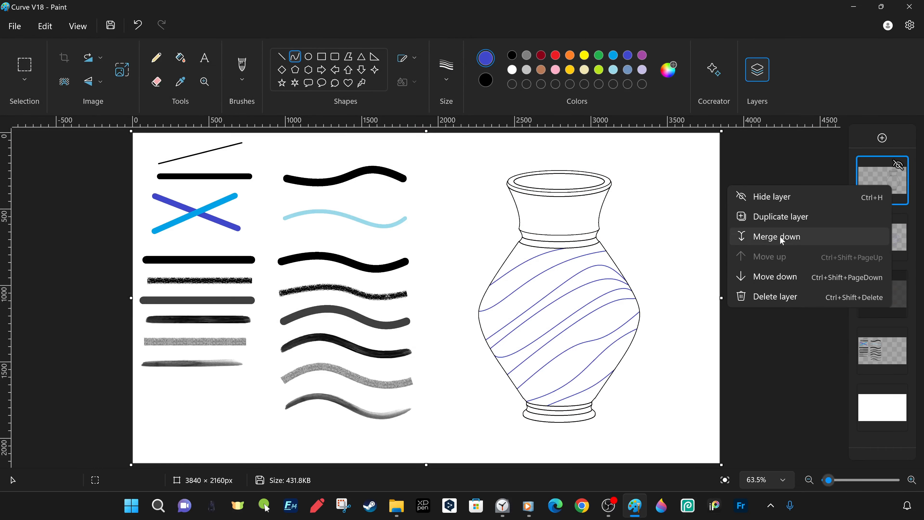
click(780, 236)
scroll(479, 129, up, 5)
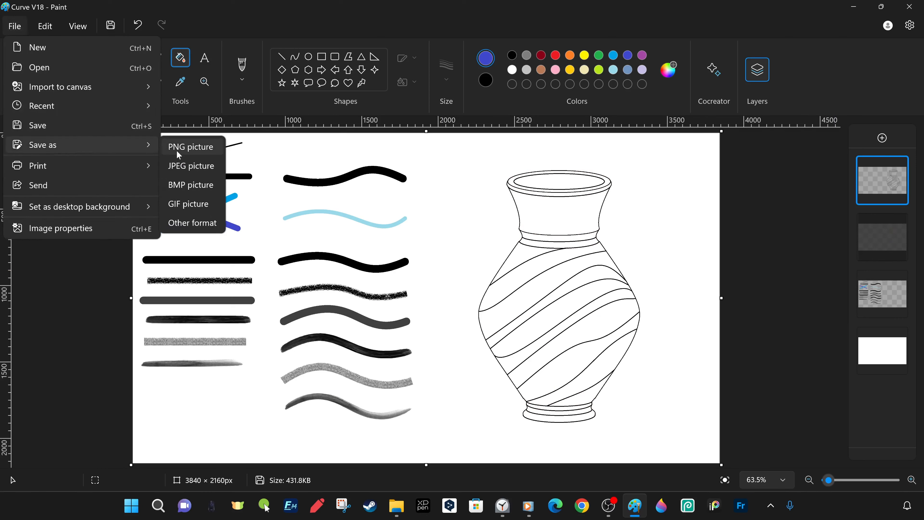
Save the vase with all-black lines as a PNG named Curve V19.
click(182, 159)
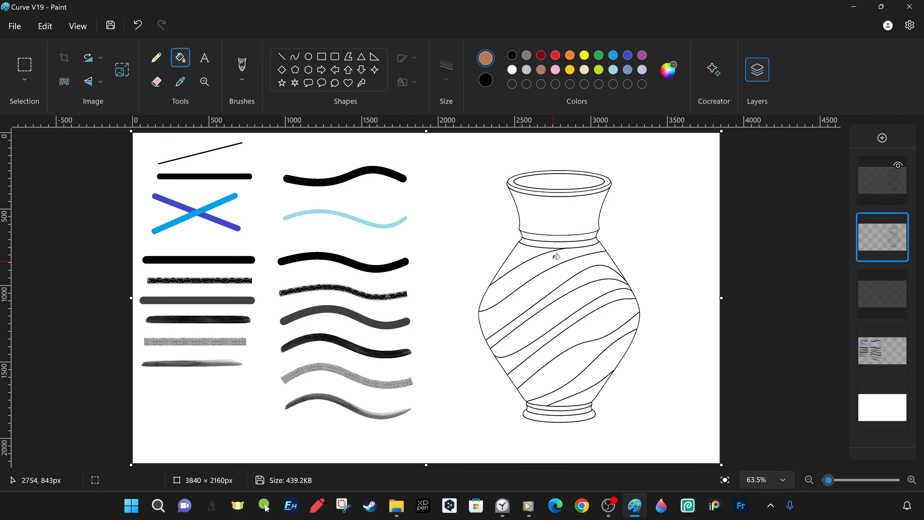
Mix lighter shades of the terracotta colour, up to light orange #FFA878, and store them as custom colours.
click(669, 70)
drag(503, 154, 504, 122)
click(625, 281)
click(625, 281)
click(625, 280)
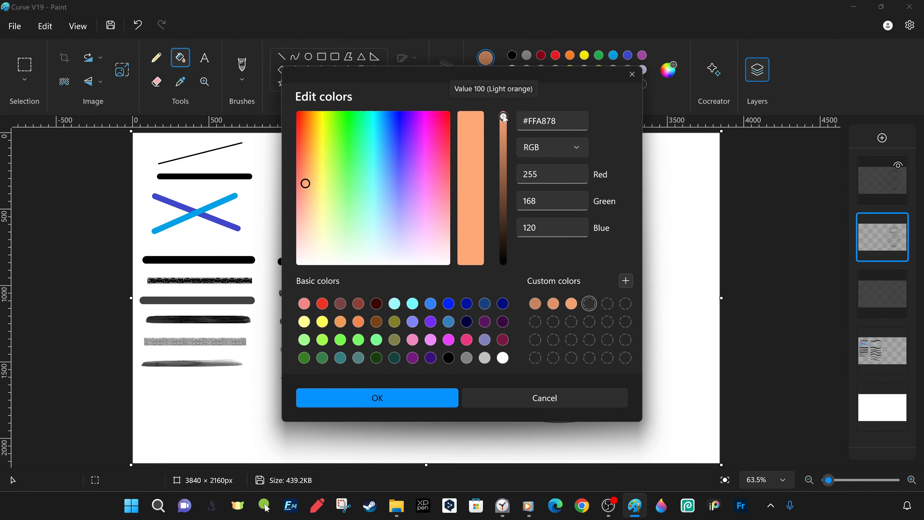
click(377, 398)
click(573, 413)
Add the two lightest stored custom oranges to the main colour palette.
click(668, 69)
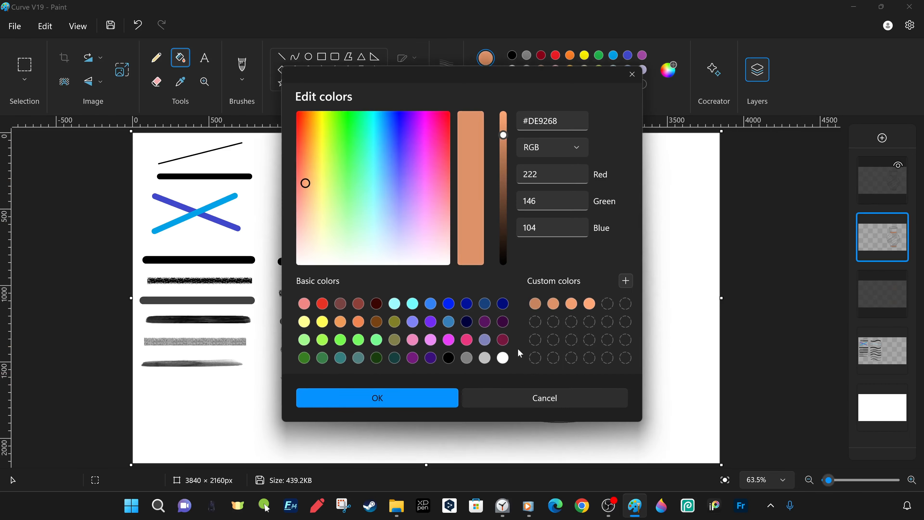
click(572, 303)
click(376, 397)
click(669, 70)
click(590, 304)
click(376, 398)
Fill the vase's mouth with light orange and its rim and base with the darker terracotta.
click(560, 181)
click(512, 84)
click(561, 191)
click(560, 418)
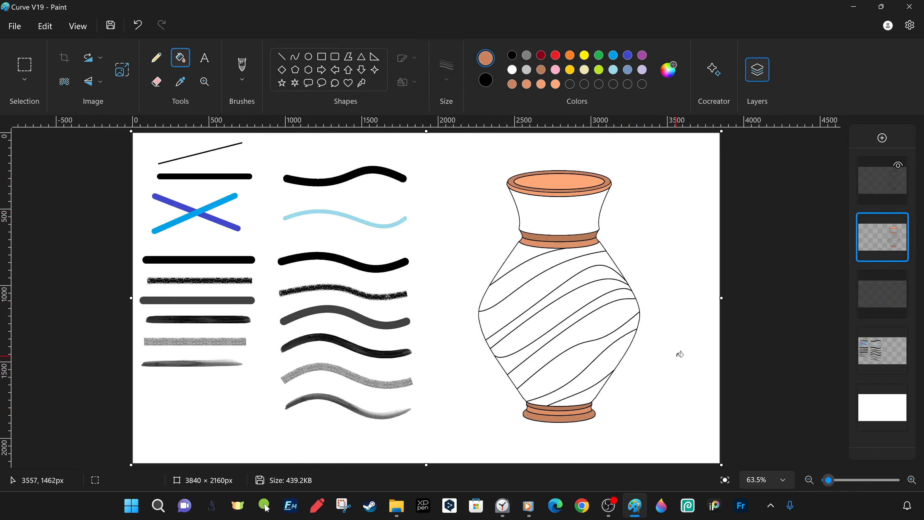
Fill the two narrow diagonal bands on either side of the body's central band with the lightest orange.
click(556, 84)
click(557, 298)
click(557, 321)
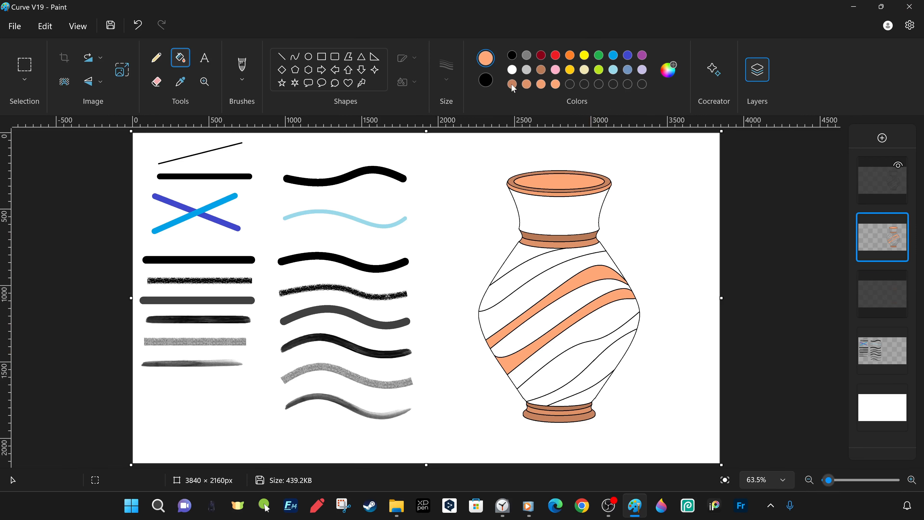
Mix two darker browns and fill the body's upper-left section, central diagonal band and lower-right corner with them.
click(541, 70)
click(669, 70)
click(502, 177)
click(376, 398)
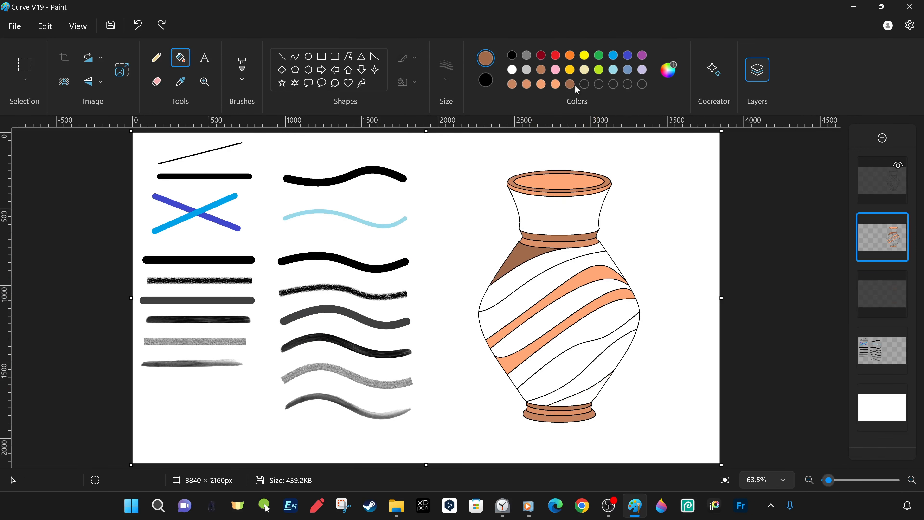
click(669, 70)
click(502, 181)
click(376, 398)
click(549, 310)
Fill the diagonal bands above and below the orange ones with terracotta and the vase's neck with dark brown.
click(541, 70)
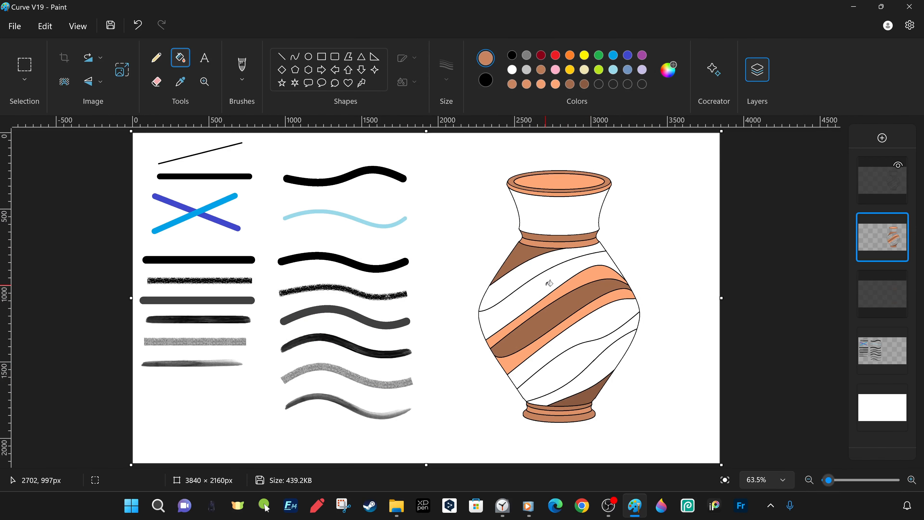
click(550, 283)
click(576, 344)
click(584, 84)
click(578, 211)
Fill the remaining white diagonal bands of the body with light orange and terracotta shades.
click(541, 84)
click(579, 356)
click(555, 258)
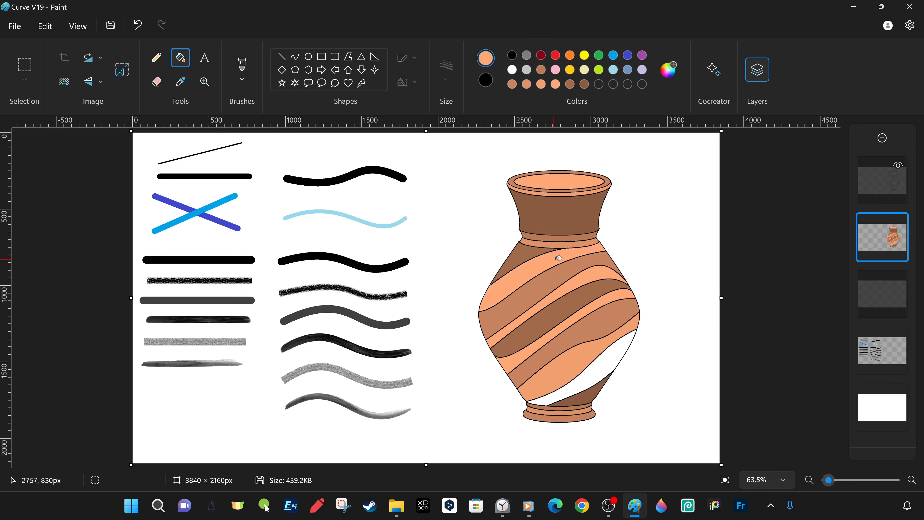
click(606, 365)
click(527, 84)
click(607, 364)
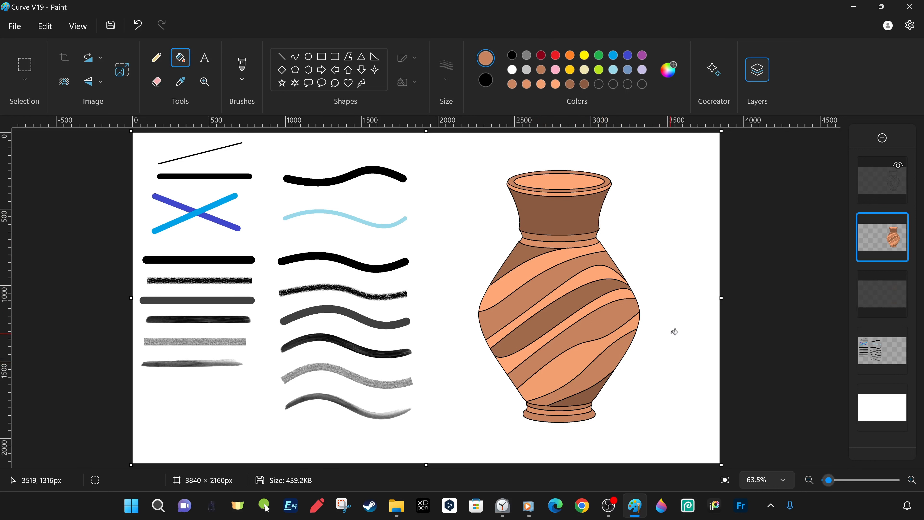
Mix a deeper brown, add it to the custom colours and fill the vase's mouth with it.
click(668, 70)
drag(503, 182, 504, 201)
click(630, 283)
click(376, 399)
click(567, 181)
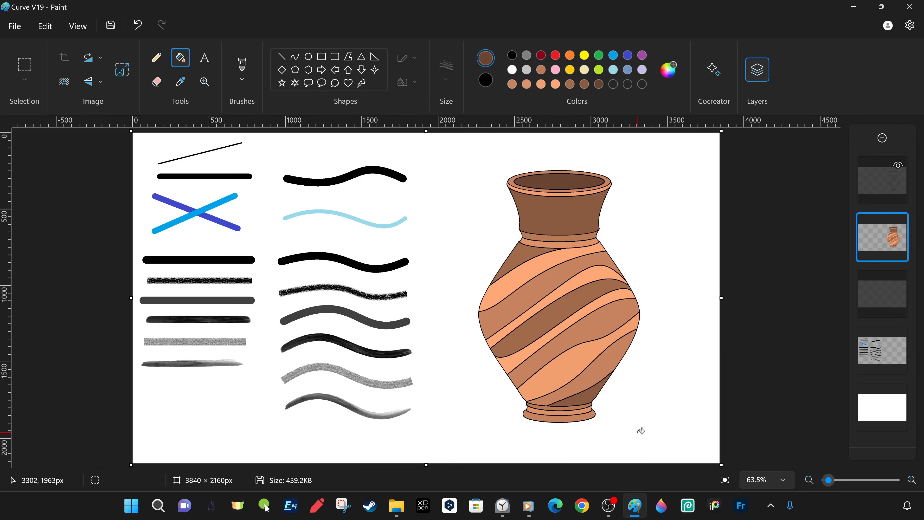
click(544, 287)
click(568, 335)
key(ctrl+z)
key(ctrl+z)
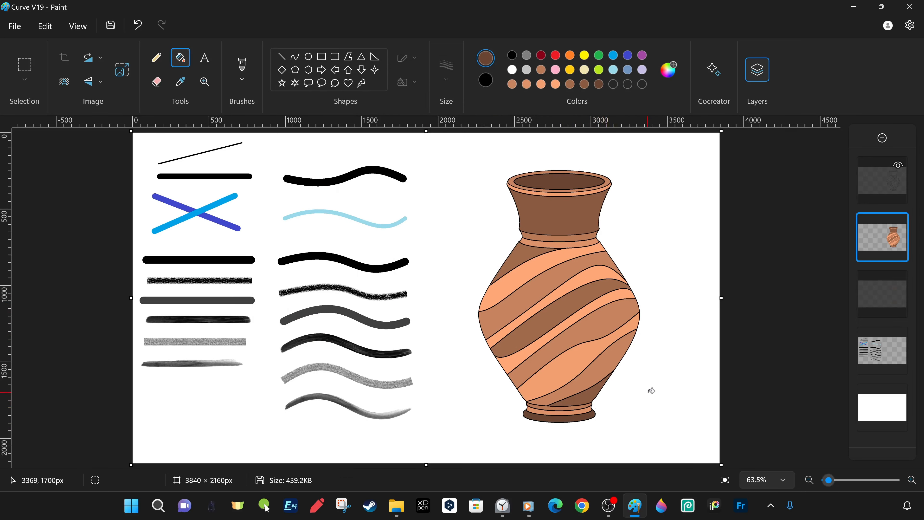
Save the coloured vase as a PNG named Curve V20.
click(14, 26)
click(204, 140)
drag(110, 228, 119, 226)
text(20)
click(361, 284)
Hide the practice strokes and white background layers, save the vase alone as Curve V21, and show the background again.
click(899, 166)
click(899, 165)
click(898, 279)
click(898, 280)
click(899, 336)
click(898, 393)
click(14, 26)
click(204, 140)
text(Curve V21)
click(362, 284)
click(899, 393)
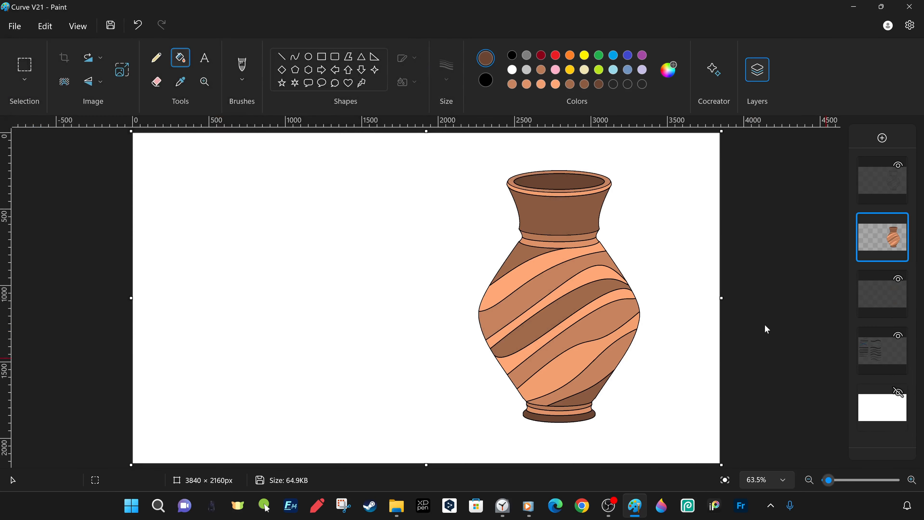
Duplicate the coloured vase layer and move the copy to the empty left half of the canvas.
right_click(875, 238)
click(863, 256)
click(24, 65)
drag(461, 148, 648, 437)
drag(569, 329, 299, 329)
Mix a very dark brown and recolour the copied vase's mouth, lower neck ring and base with darker browns.
click(180, 57)
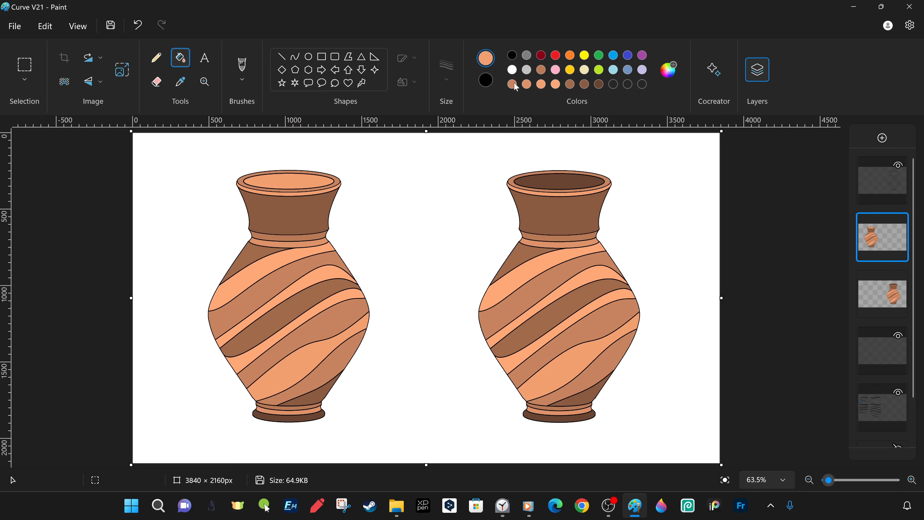
click(669, 69)
click(365, 396)
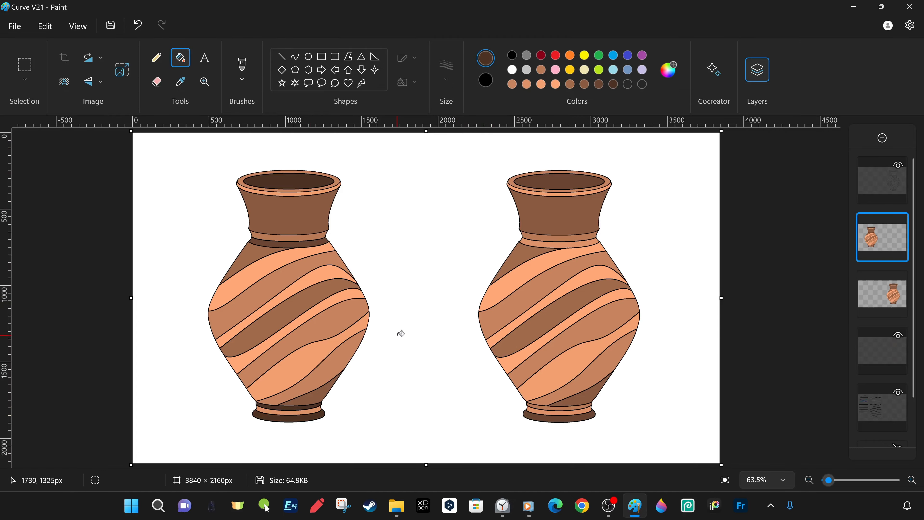
Save the pair of vases on the white background as a PNG named Curve V22.
click(9, 32)
key(BackSpace)
text(2)
click(361, 284)
Hide the white background layer and save the pair of vases with transparency as another PNG.
scroll(898, 393, down, 2)
click(899, 399)
click(14, 27)
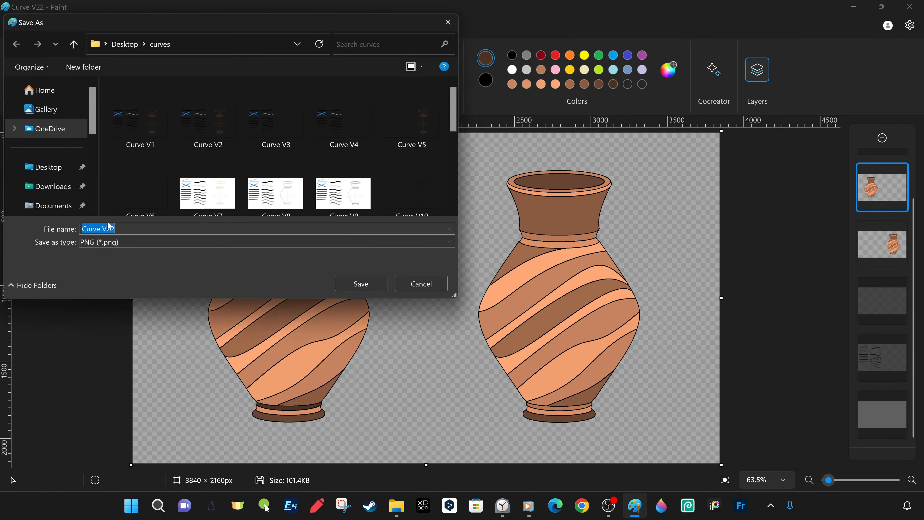
click(361, 285)
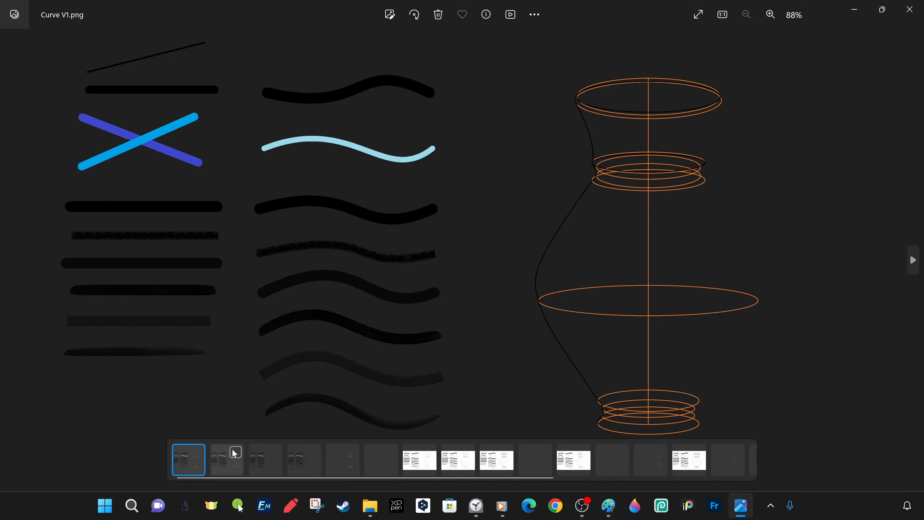